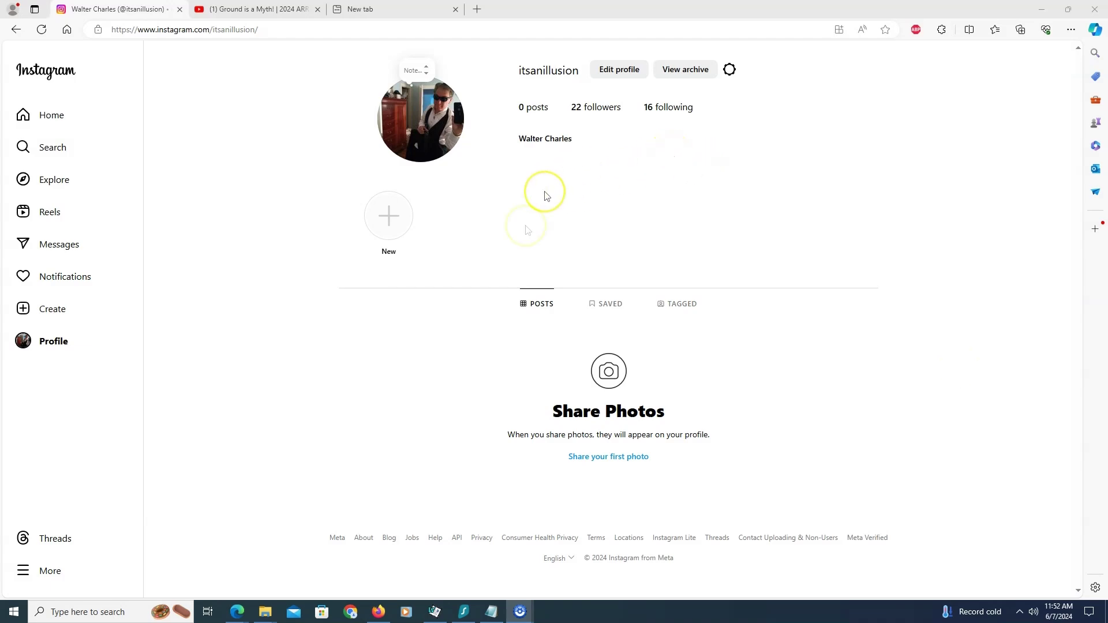
# Copy all text from Instagram's fully scrolled 16-account Following list, then close the list
pyautogui.click(674, 109)
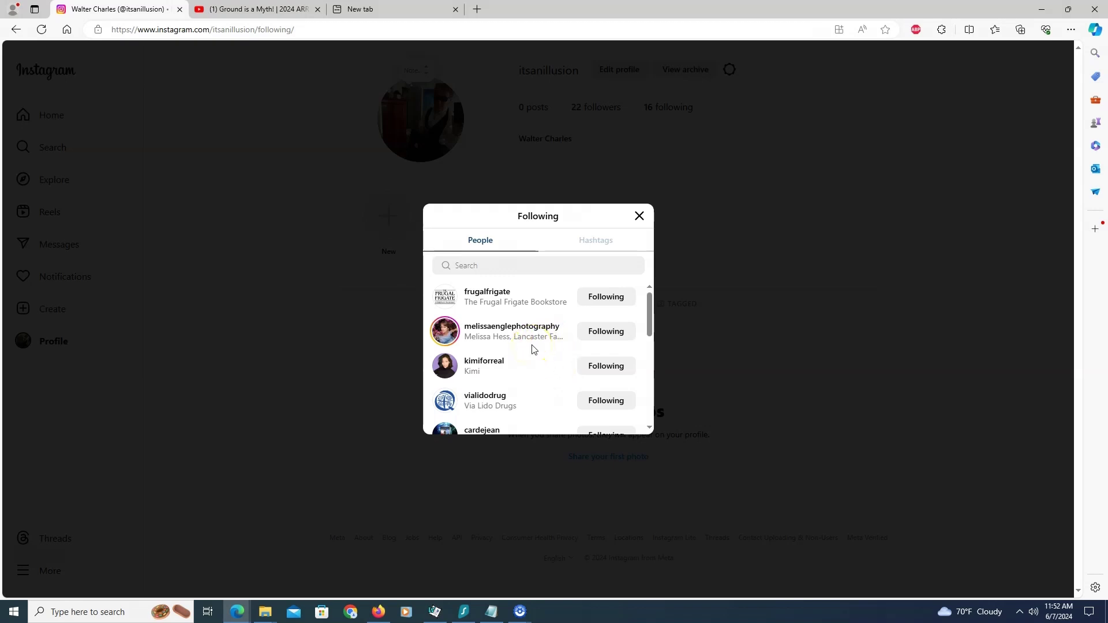
pyautogui.hotkey('ctrl', 'a')
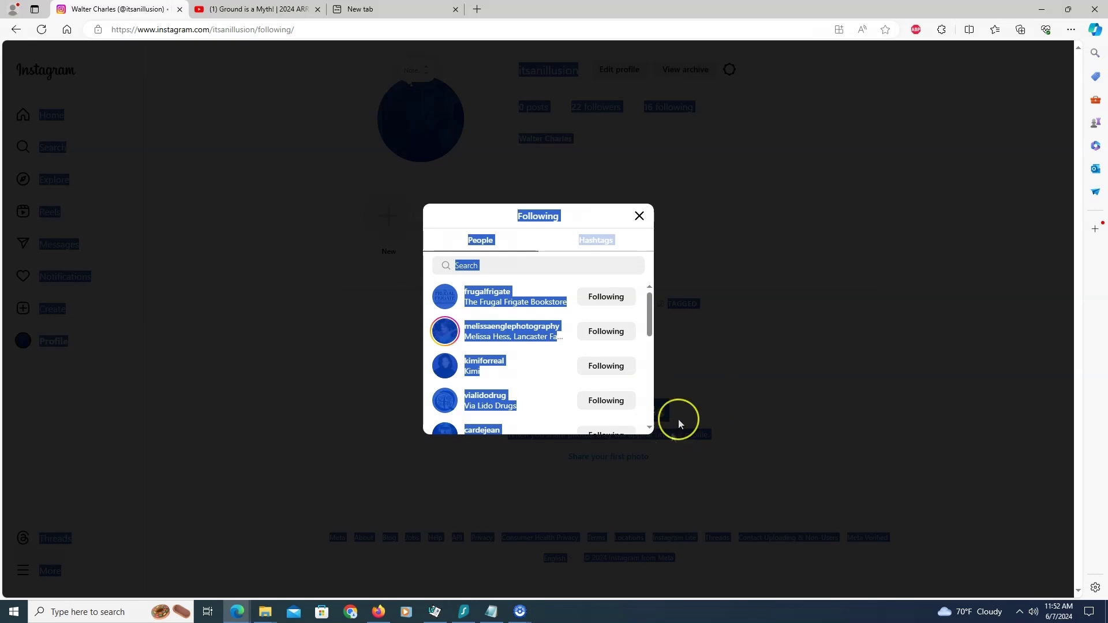
pyautogui.click(650, 432)
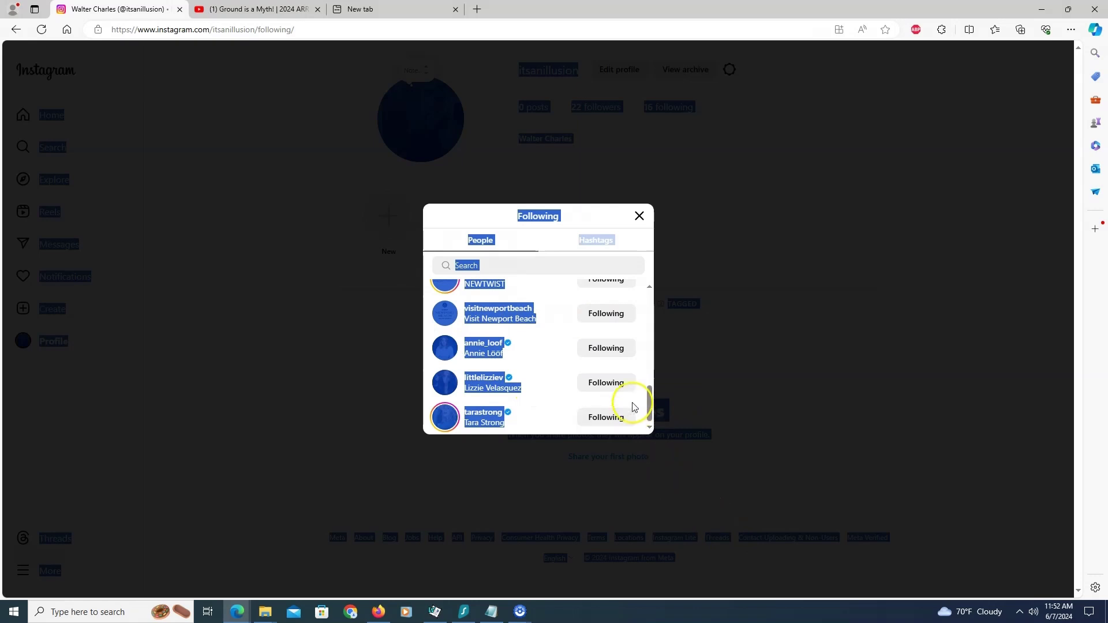
pyautogui.moveTo(492, 311)
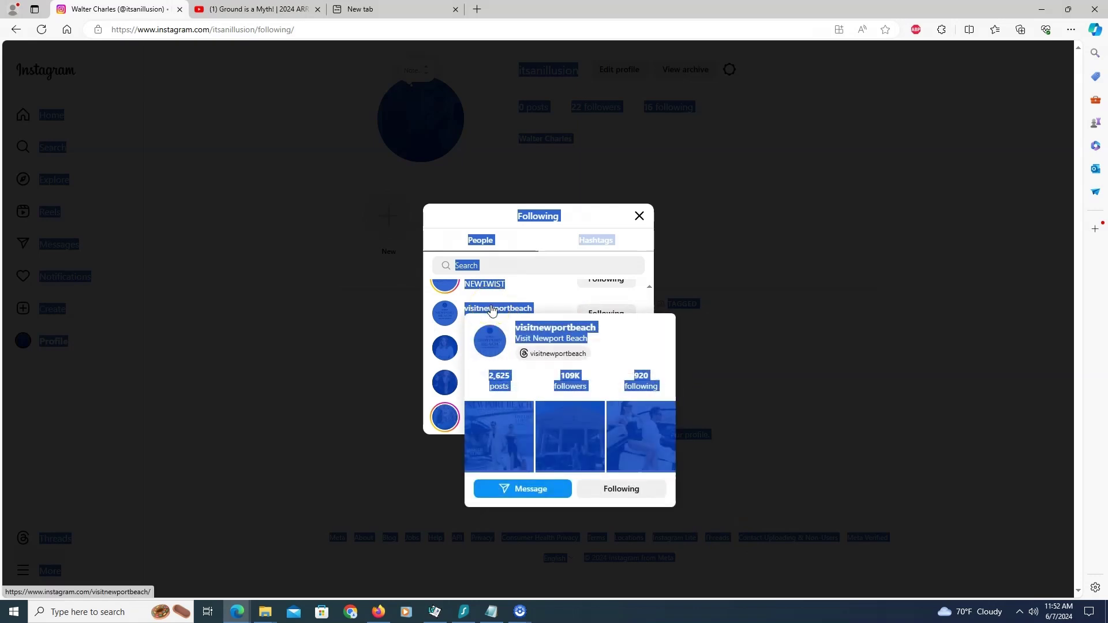
pyautogui.rightClick(490, 310)
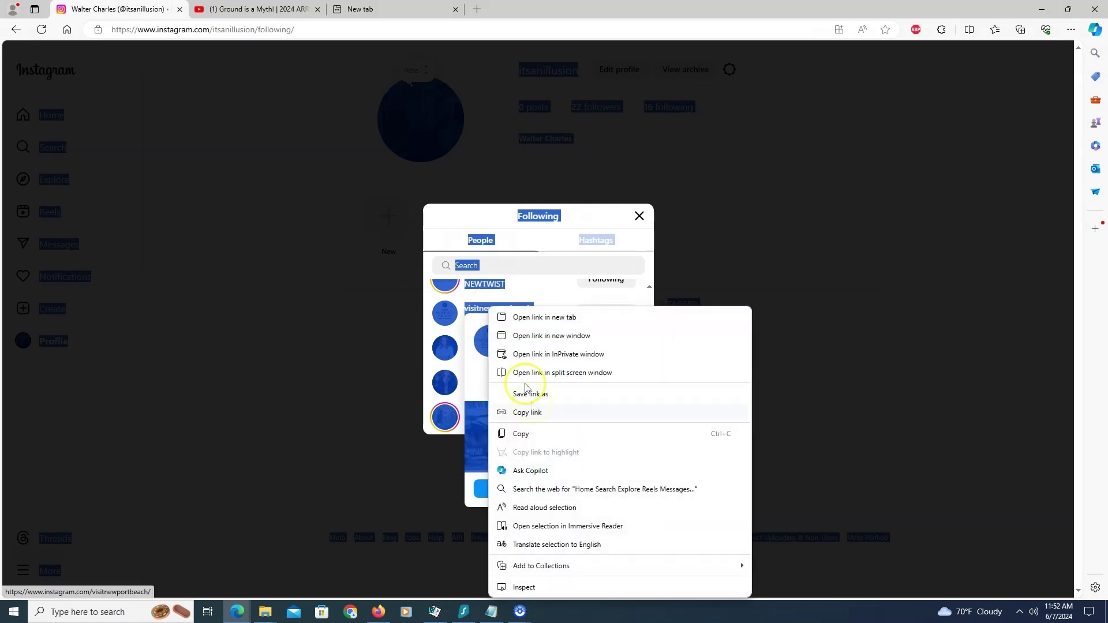
pyautogui.click(526, 433)
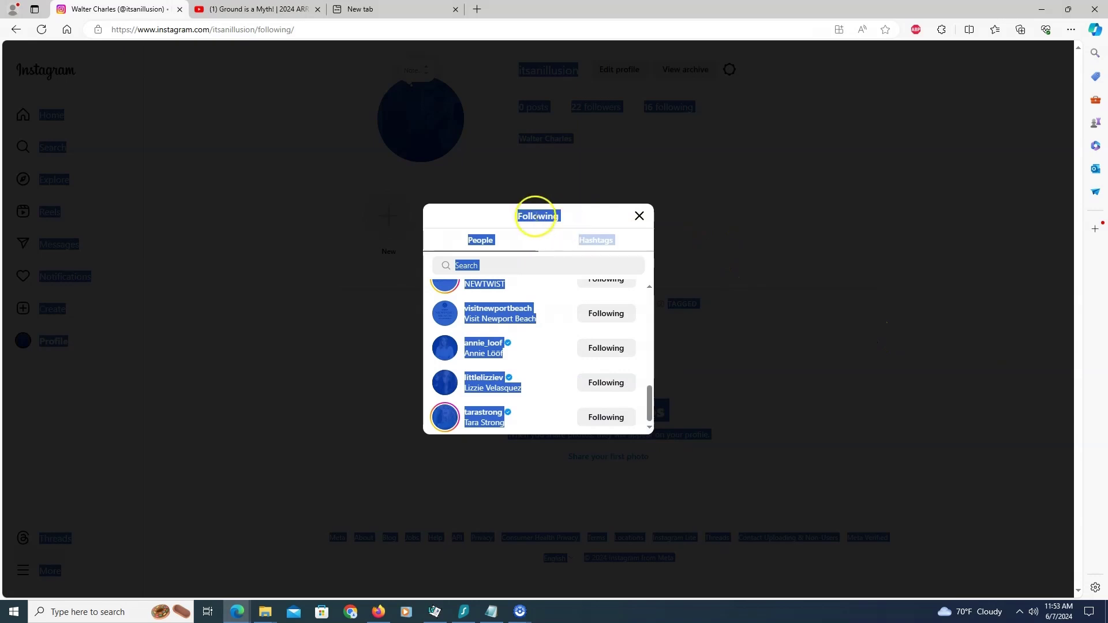
pyautogui.click(643, 217)
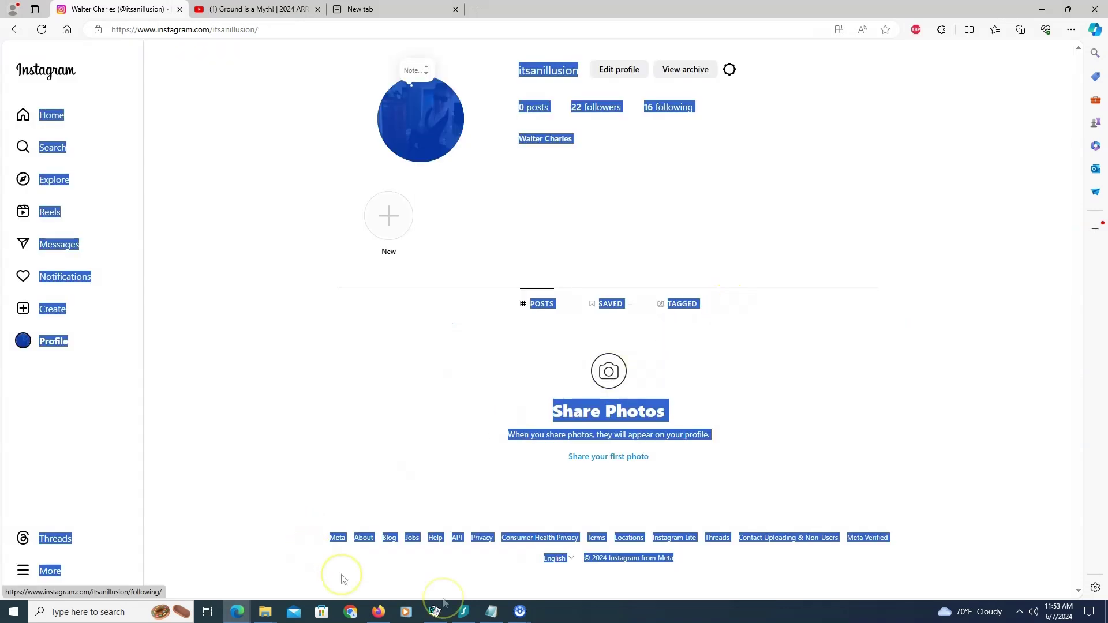
# Paste the copied Instagram following text into the Word document
pyautogui.click(435, 609)
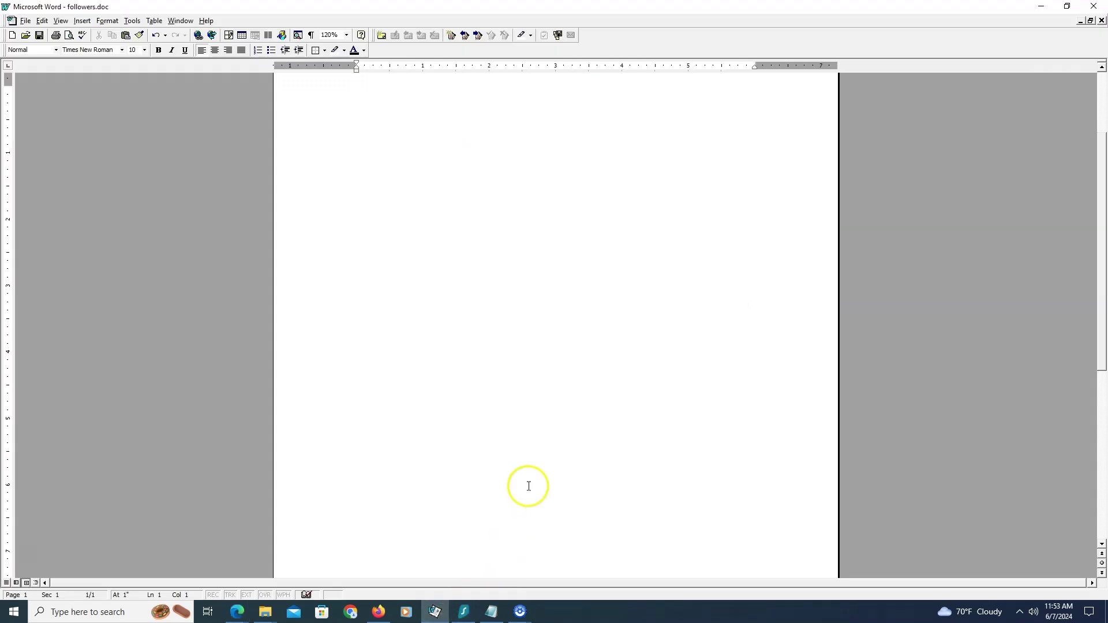
pyautogui.rightClick(425, 268)
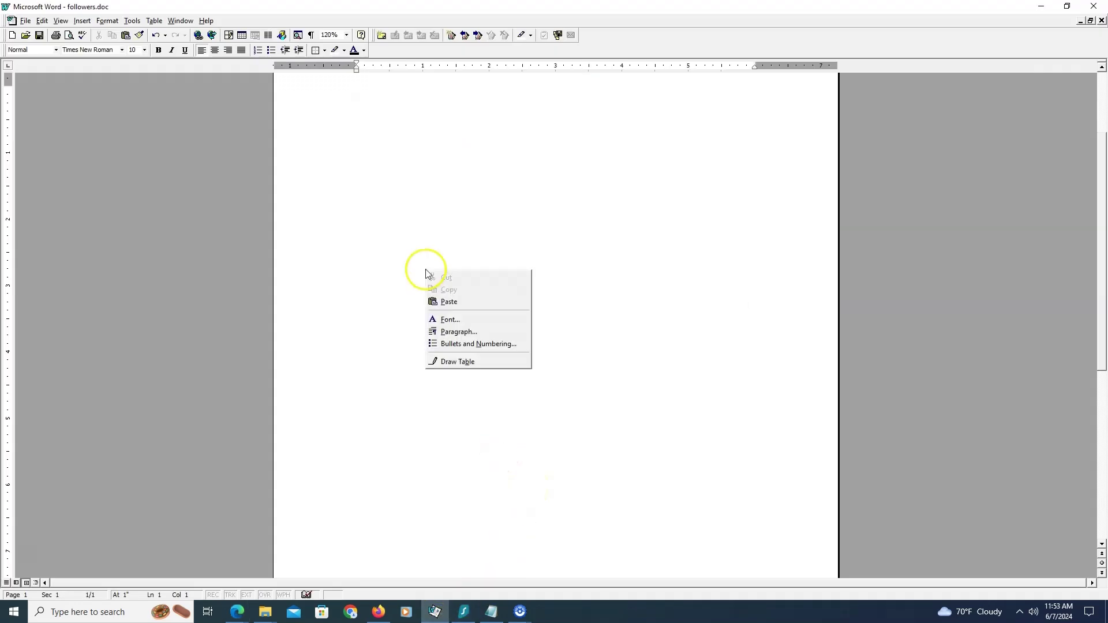
pyautogui.click(450, 301)
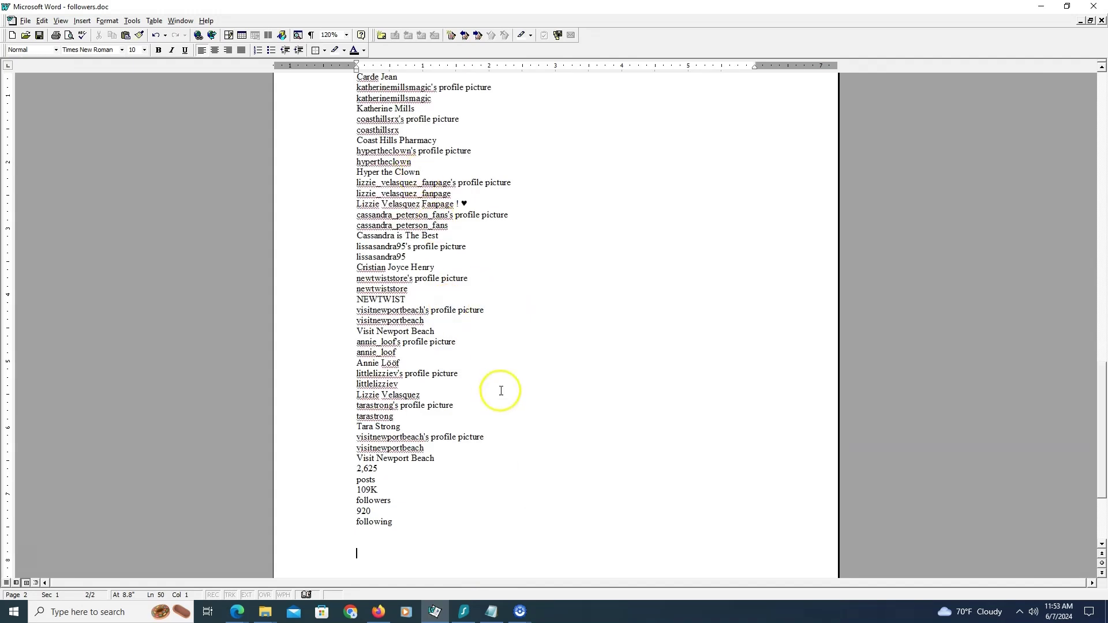
pyautogui.scroll(10, 497, 388)
pyautogui.scroll(13, 501, 391)
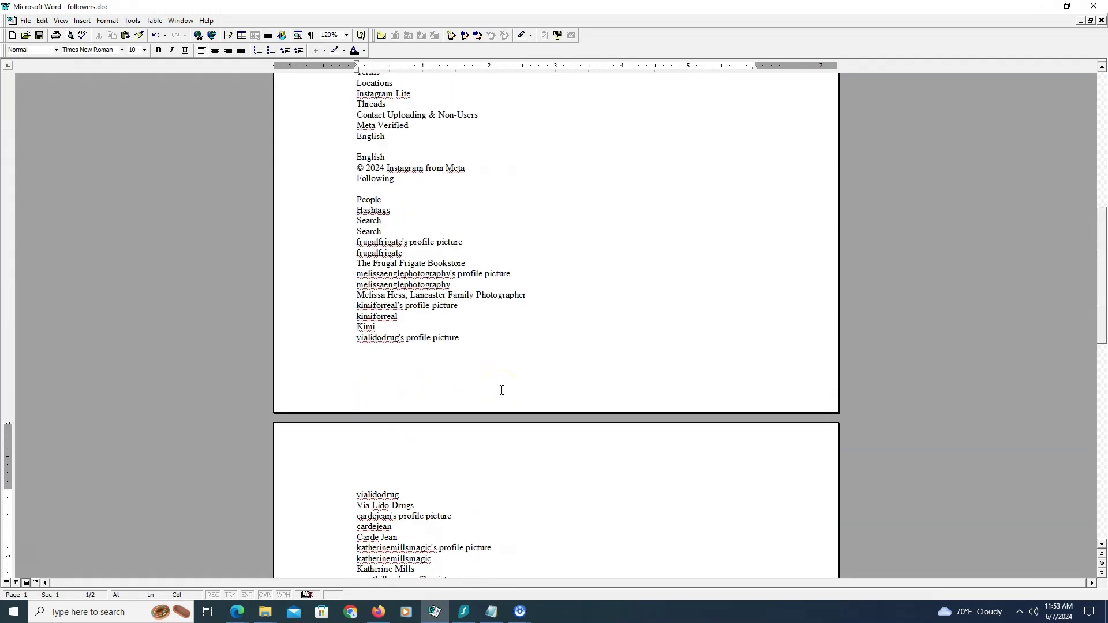
pyautogui.scroll(3, 501, 390)
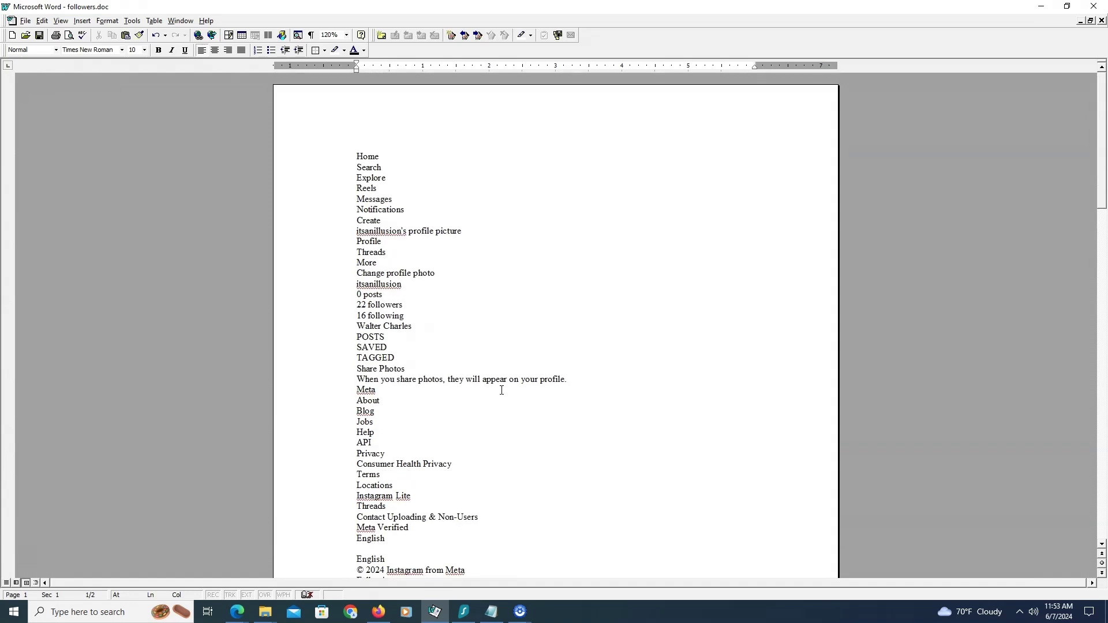
pyautogui.scroll(-9, 502, 390)
pyautogui.scroll(-3, 502, 391)
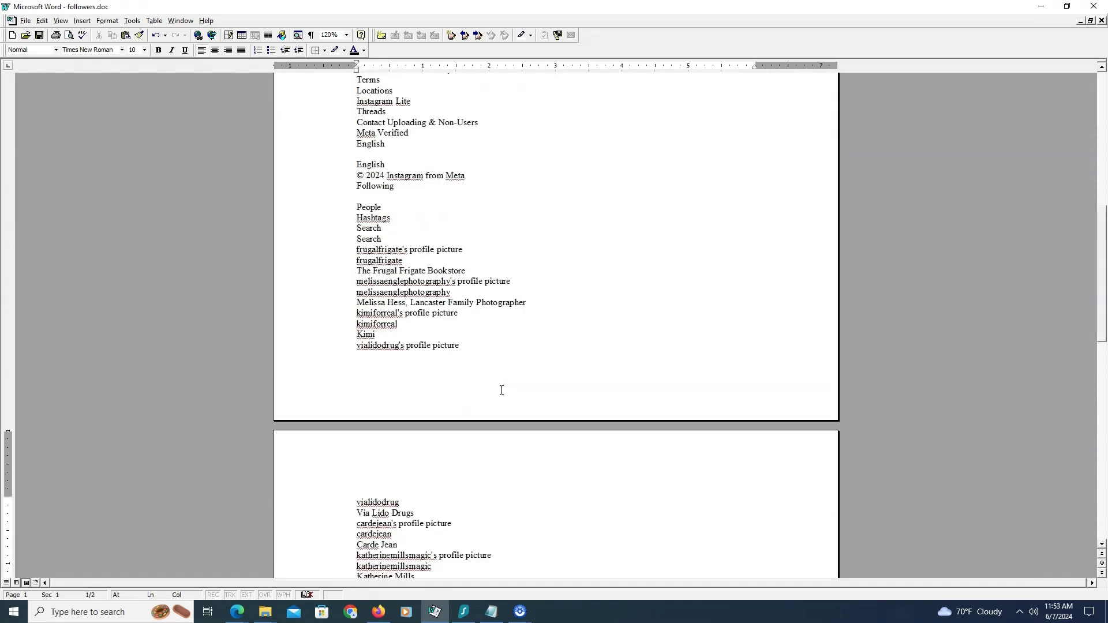
pyautogui.scroll(-7, 502, 390)
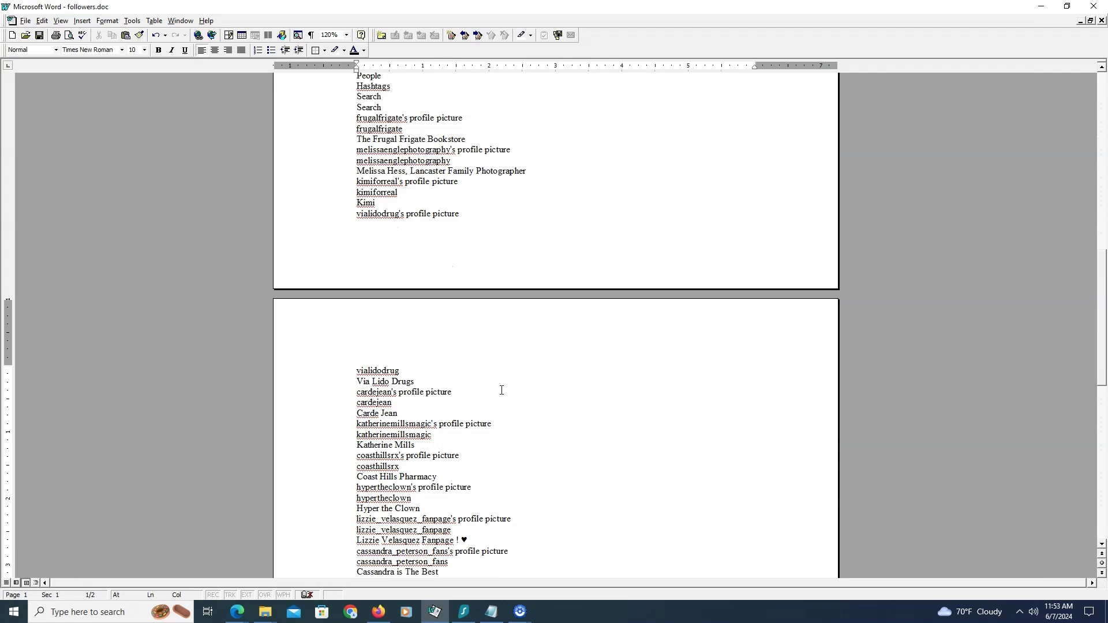
# Save the document as following.doc, replacing the existing file
pyautogui.click(26, 21)
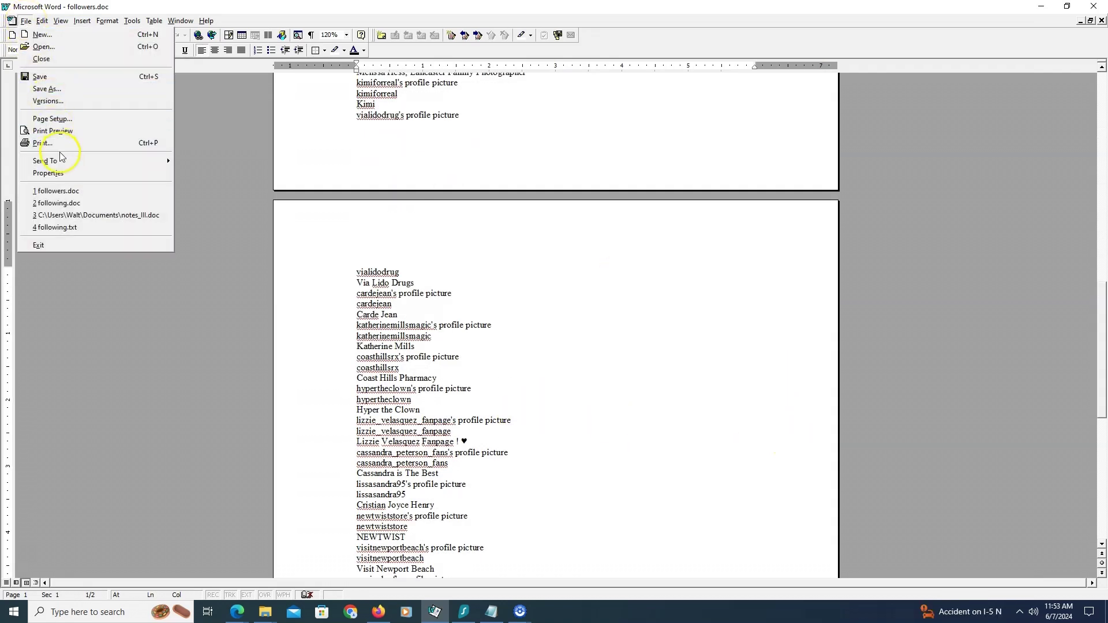
pyautogui.click(47, 91)
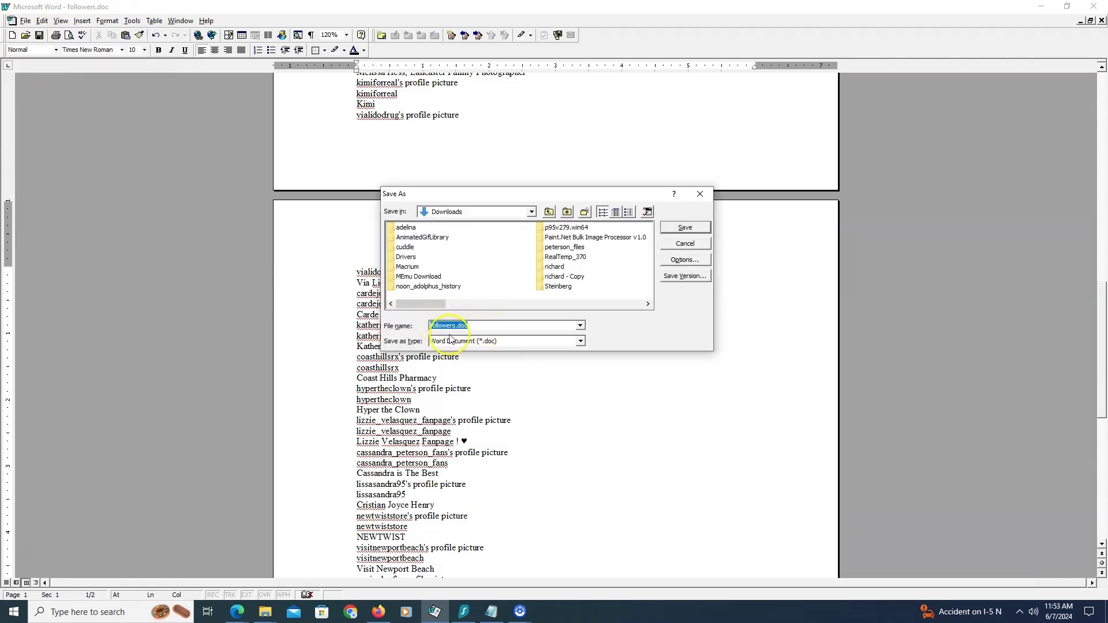
pyautogui.click(450, 325)
pyautogui.click(684, 227)
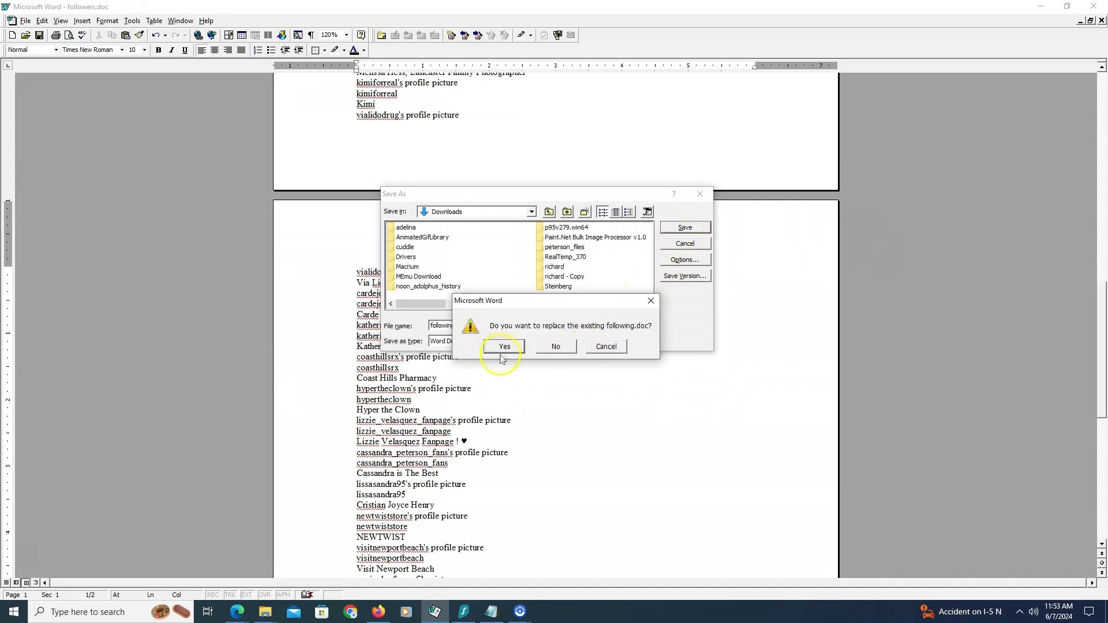
pyautogui.click(504, 348)
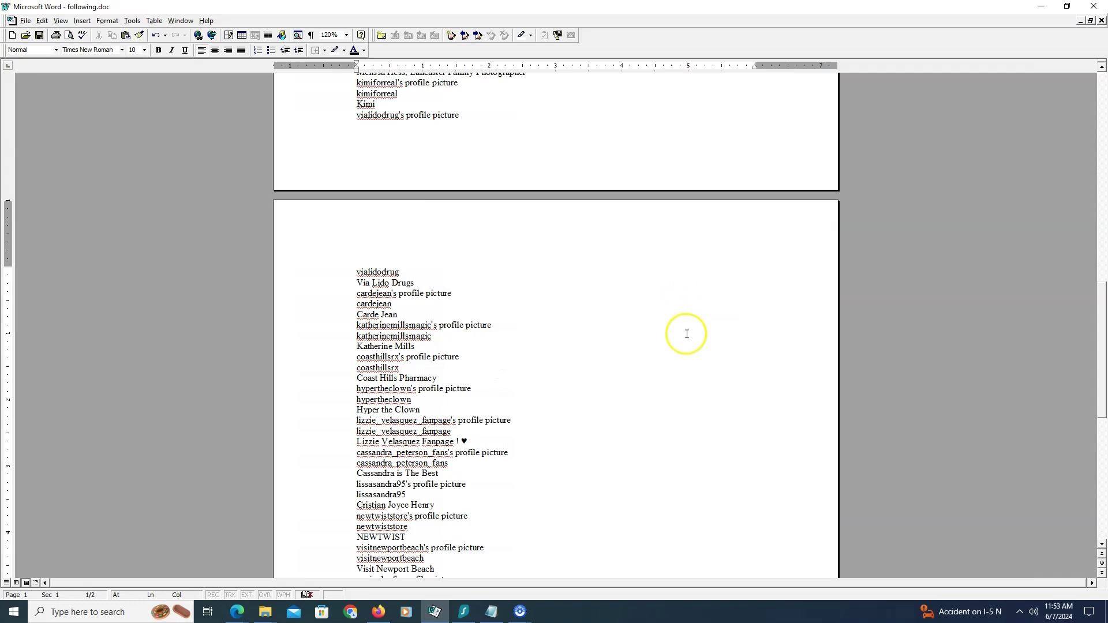
# Delete all the document's text and minimize Word back to Instagram
pyautogui.hotkey('ctrl', 'a')
pyautogui.press('Delete')
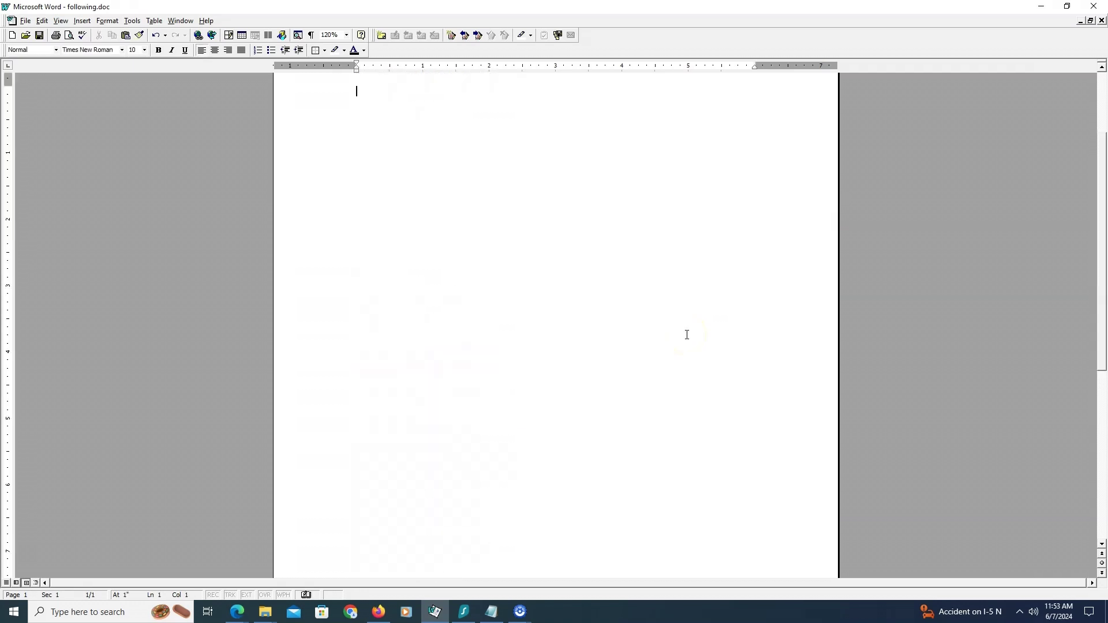
pyautogui.click(1041, 6)
# Clear the page-wide text selection on the Instagram profile page
pyautogui.click(762, 233)
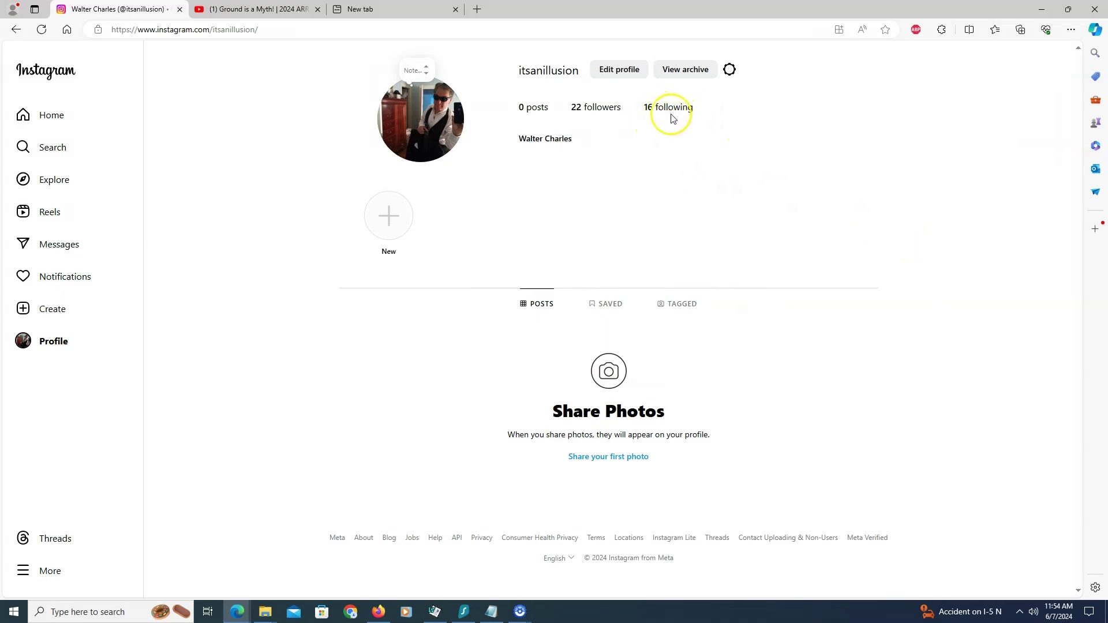
# Copy all text from the 22-account Followers list, scrolled to the end
pyautogui.click(601, 110)
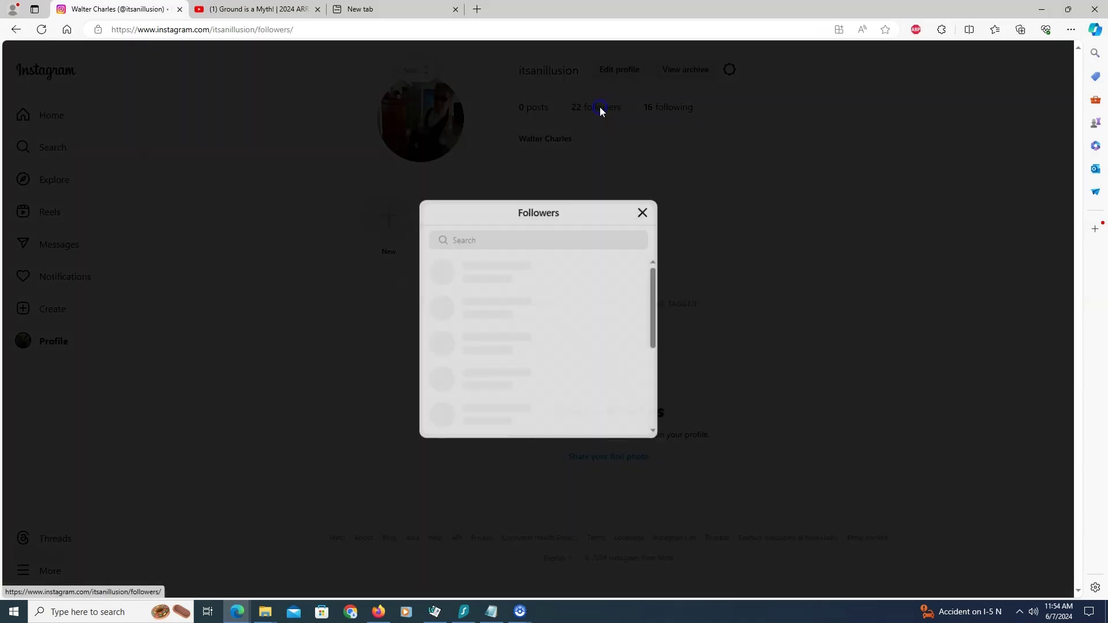
pyautogui.hotkey('ctrl', 'a')
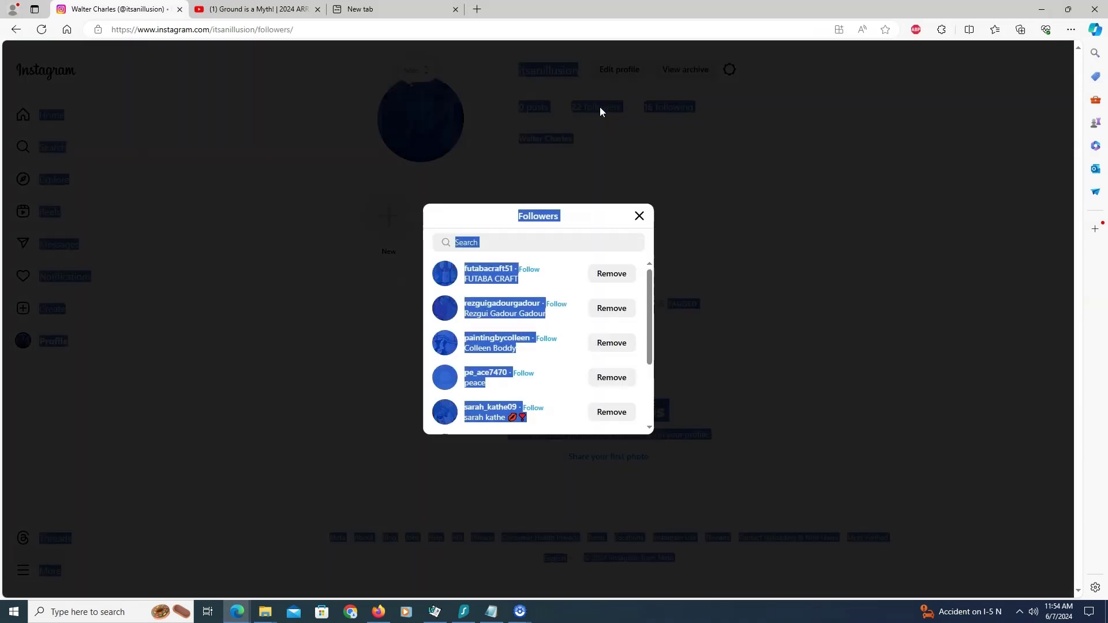
pyautogui.click(649, 429)
pyautogui.scroll(-10, 649, 430)
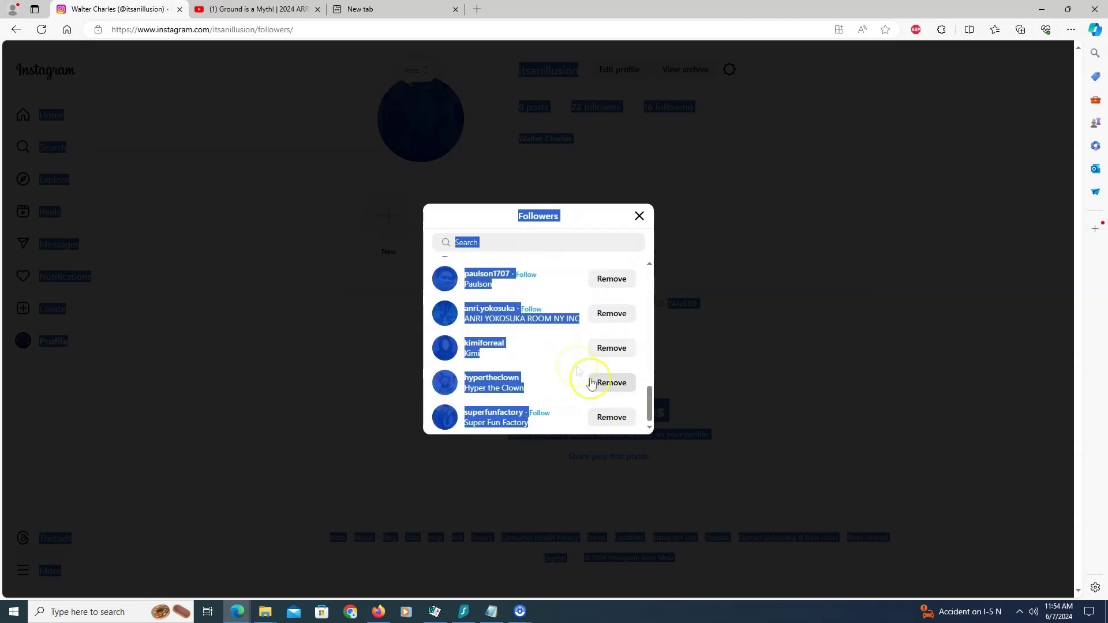
pyautogui.rightClick(505, 322)
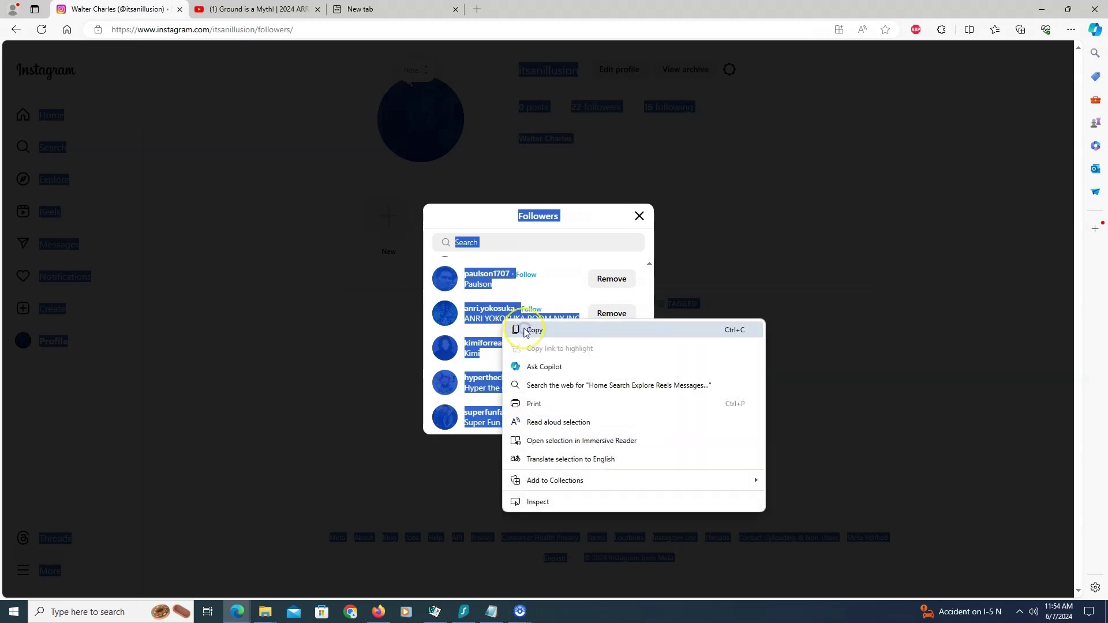
pyautogui.click(514, 328)
# Paste the followers text into the empty Word document and save it over followers.doc
pyautogui.click(434, 613)
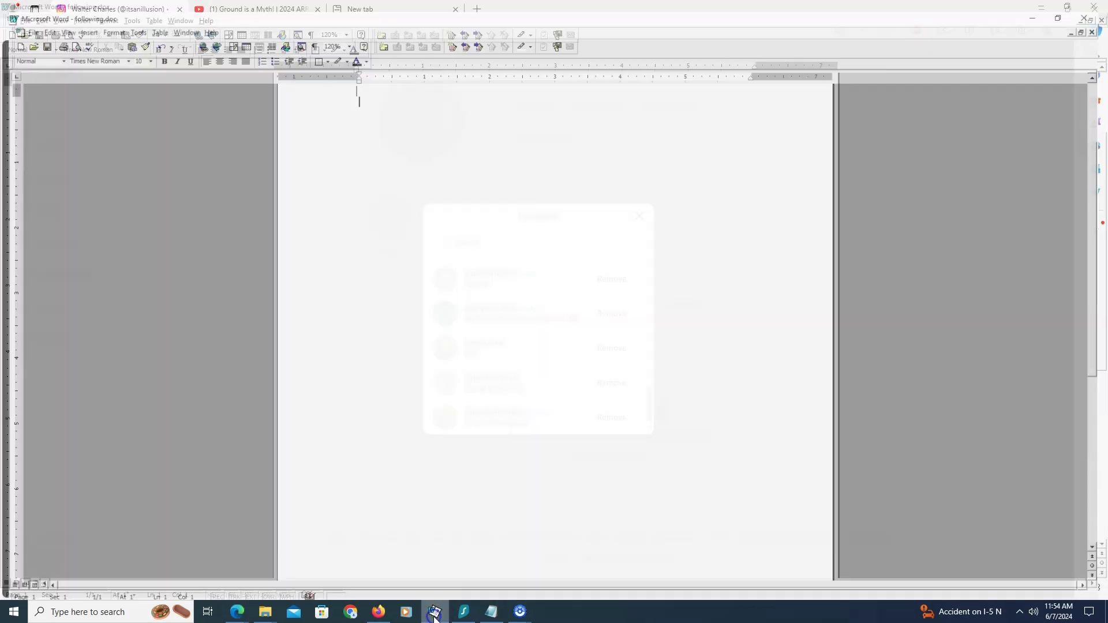
pyautogui.hotkey('ctrl', 'v')
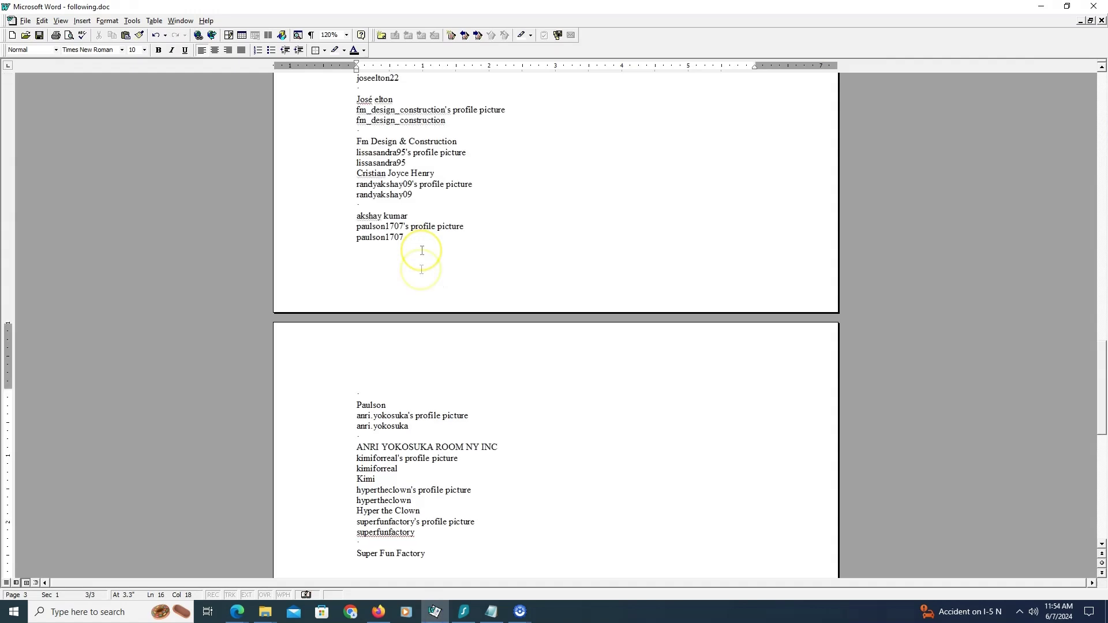
pyautogui.click(17, 20)
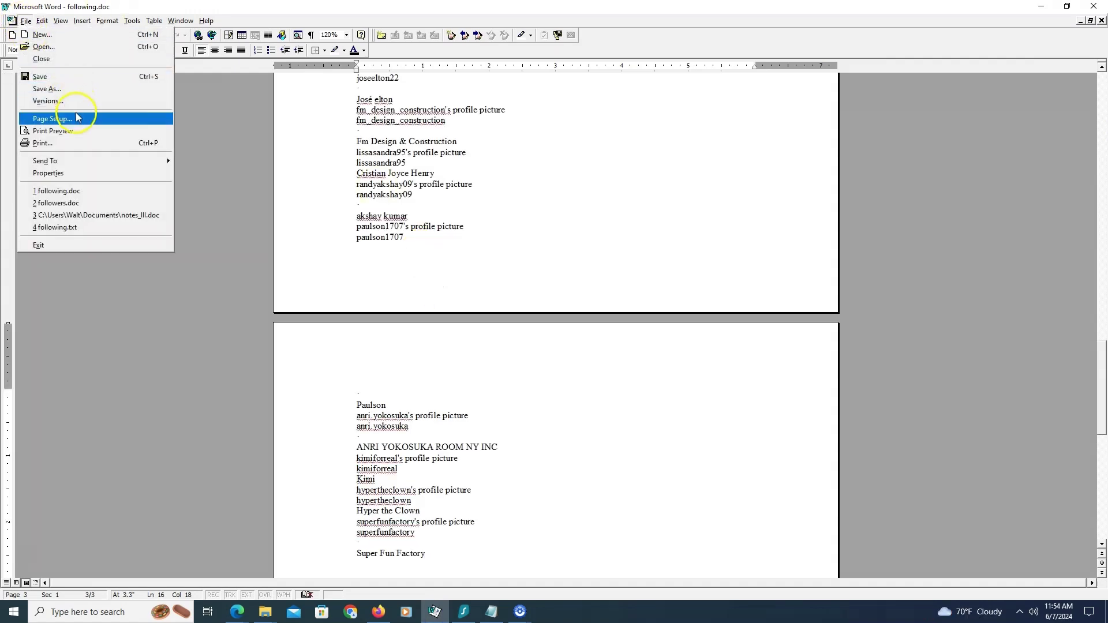
pyautogui.click(52, 96)
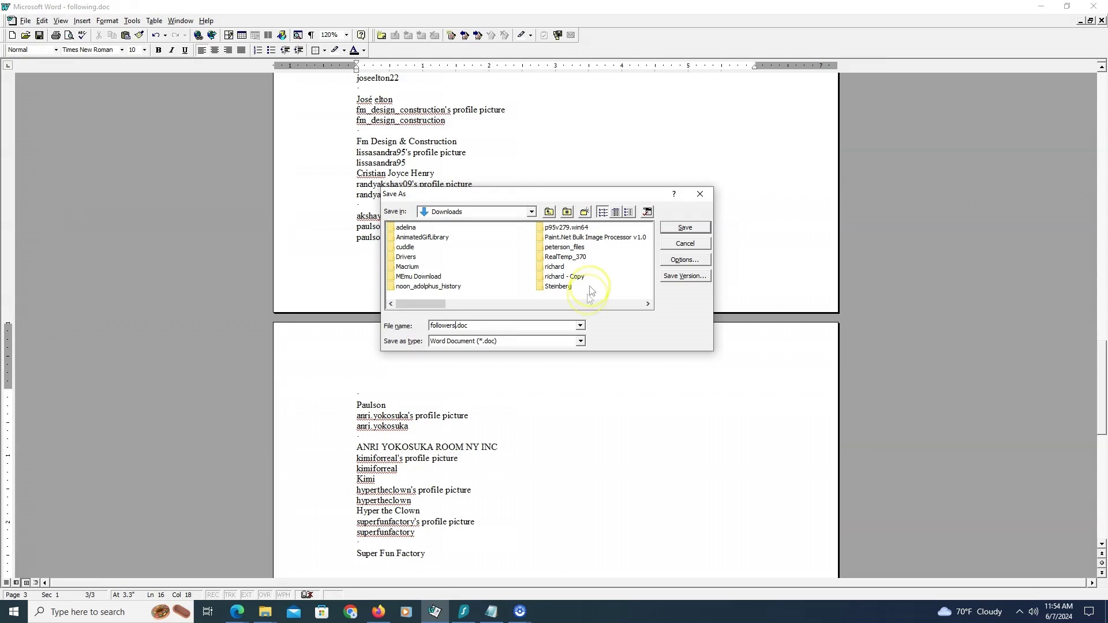
pyautogui.click(685, 230)
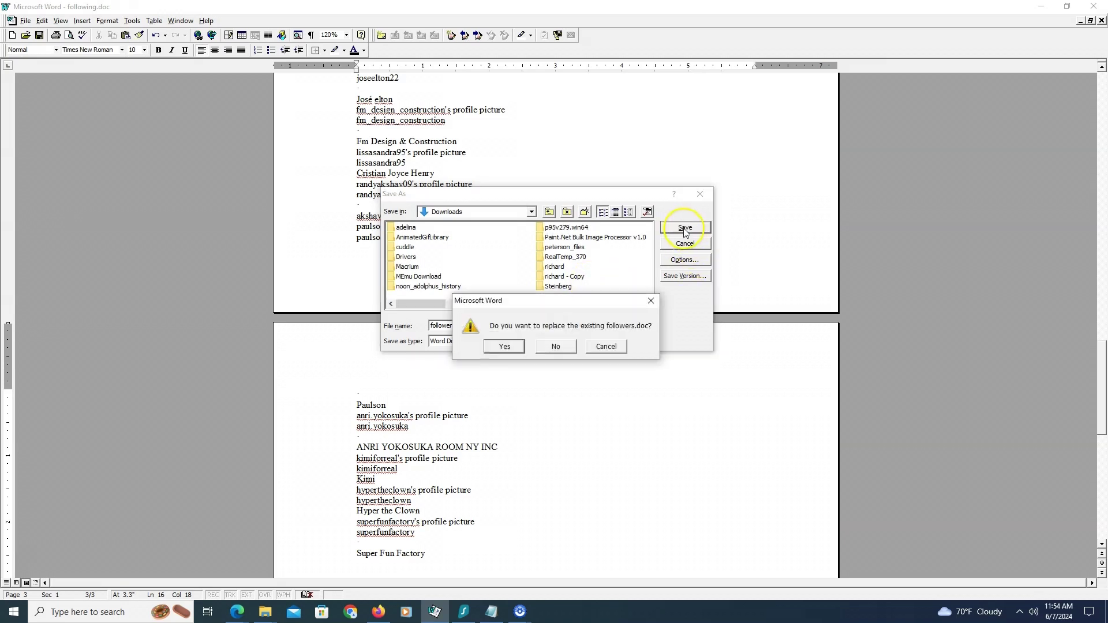
pyautogui.click(505, 347)
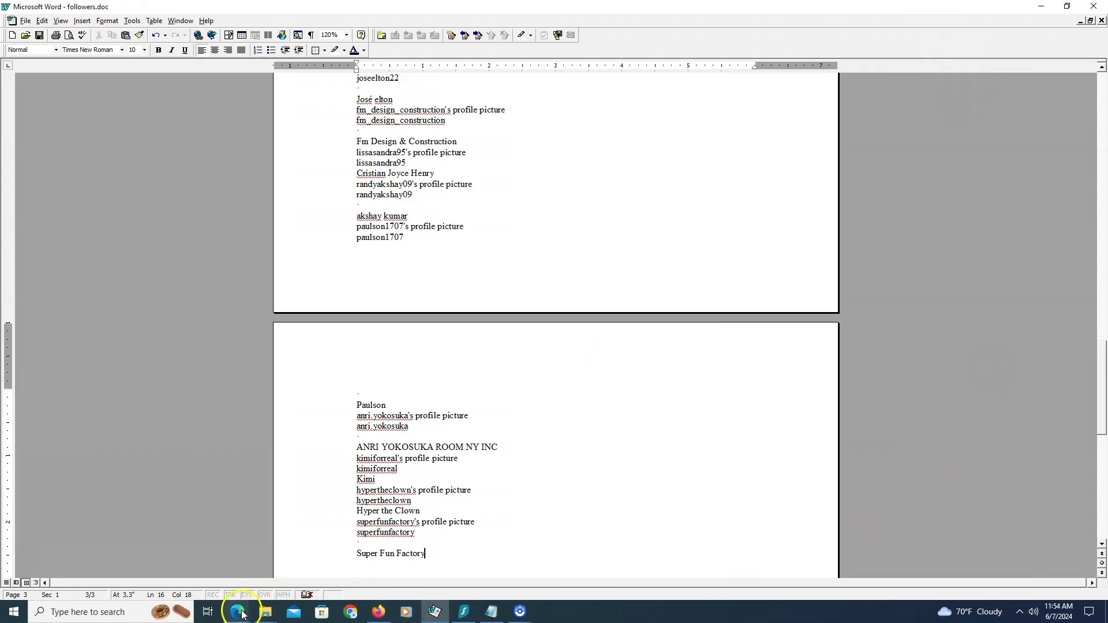
# Bring the ChatGPT window forward and open the paperclip attachment menu in the new chat
pyautogui.moveTo(238, 610)
pyautogui.click(270, 581)
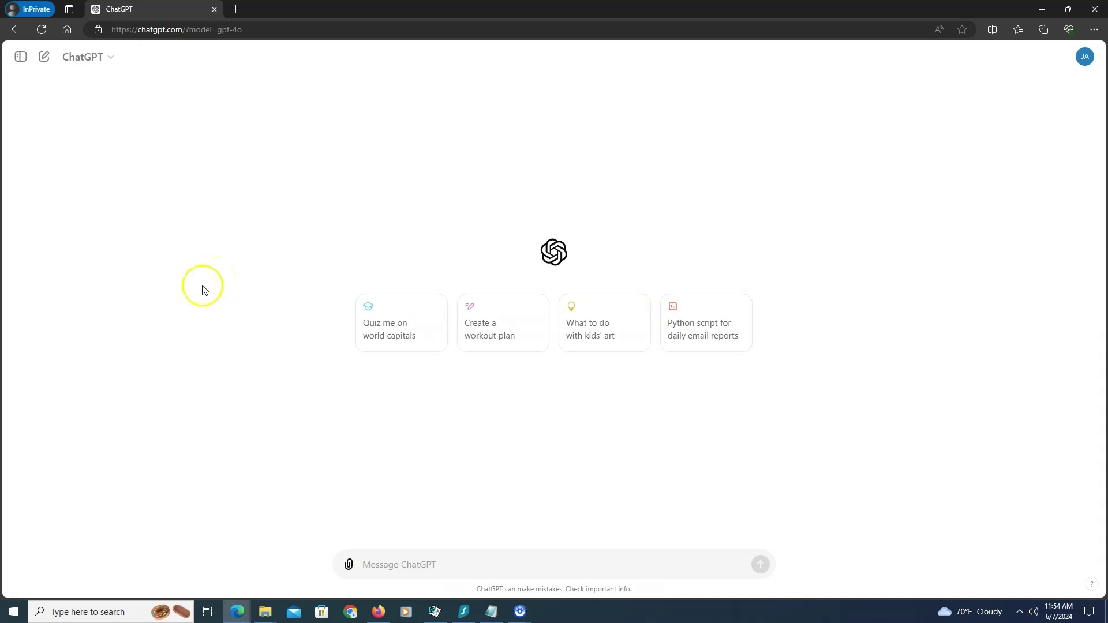
pyautogui.click(351, 565)
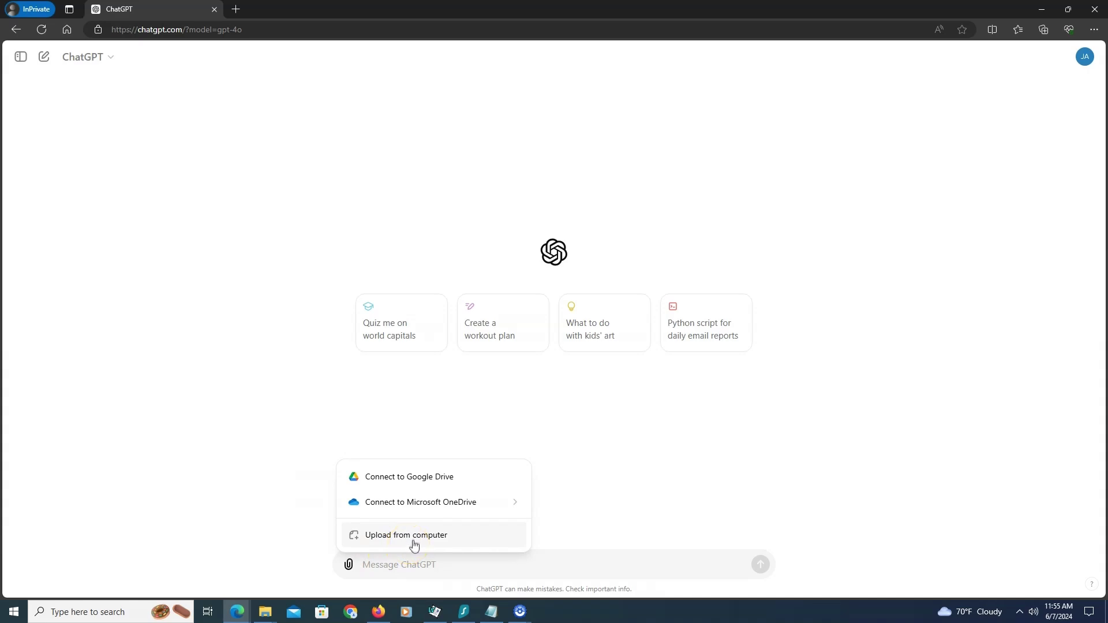
# Upload followers.doc and following.doc together from the Downloads folder
pyautogui.click(414, 542)
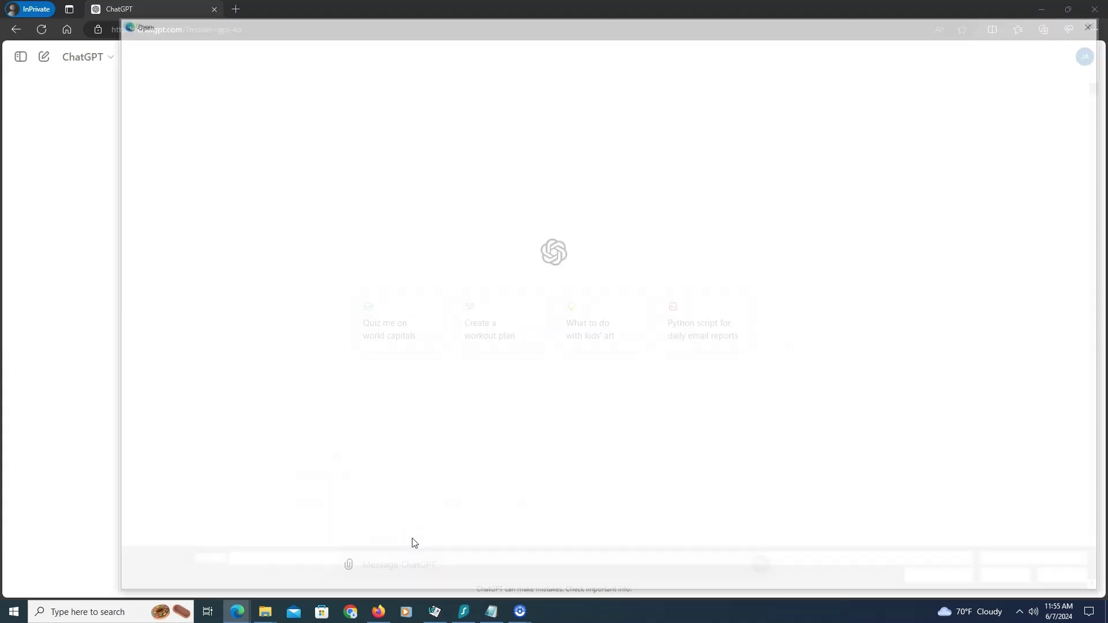
pyautogui.scroll(3, 210, 190)
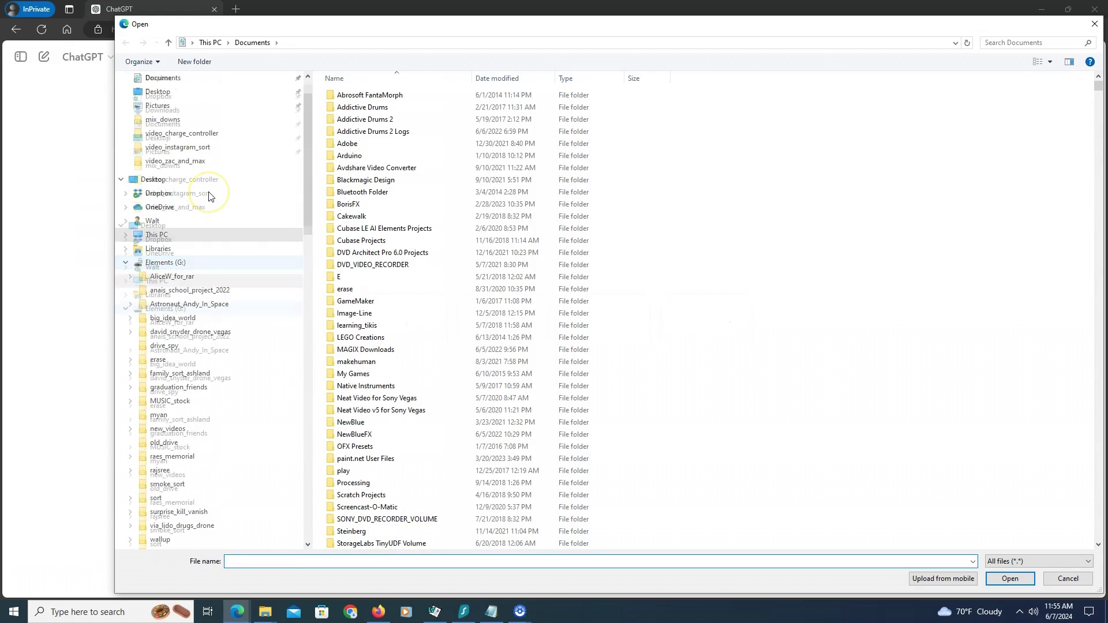
pyautogui.click(160, 109)
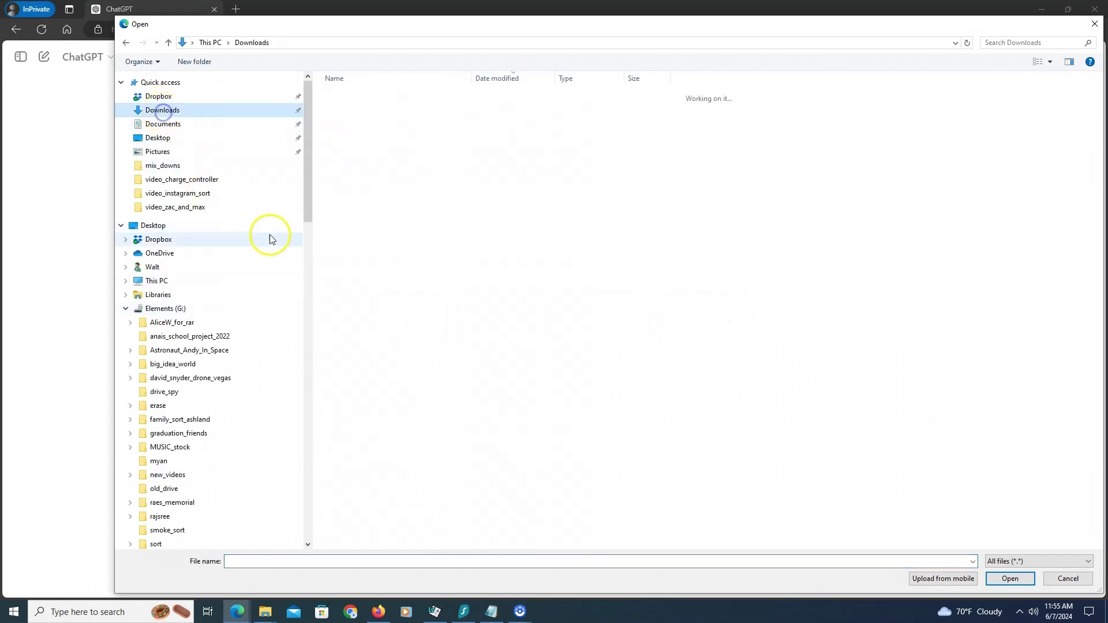
pyautogui.click(348, 111)
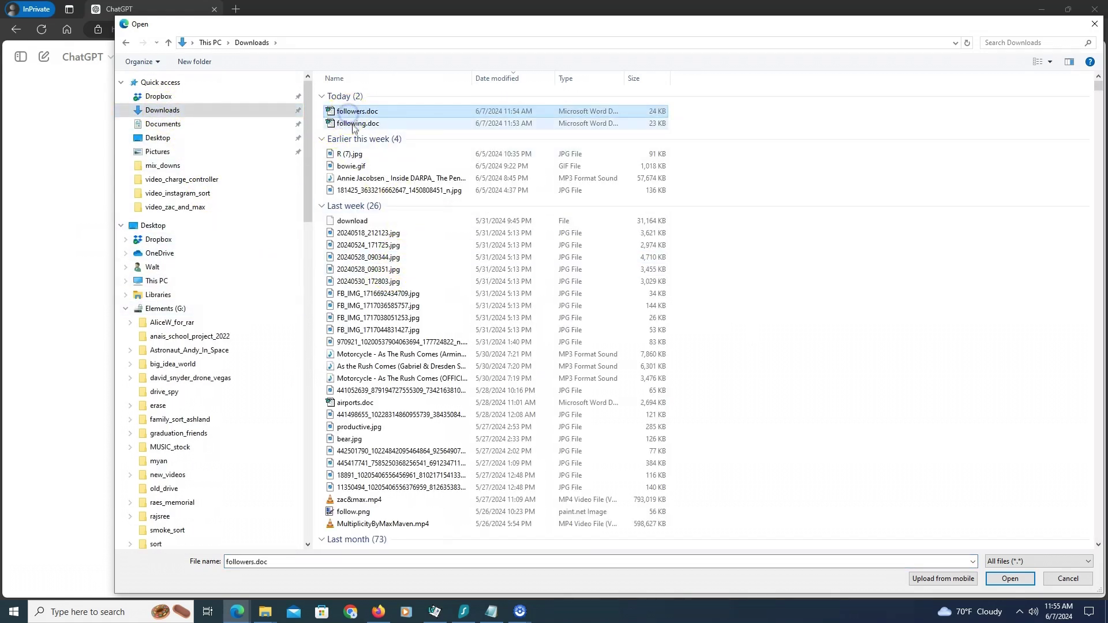
pyautogui.keyDown('ctrl'); pyautogui.click(354, 124); pyautogui.keyUp('ctrl')
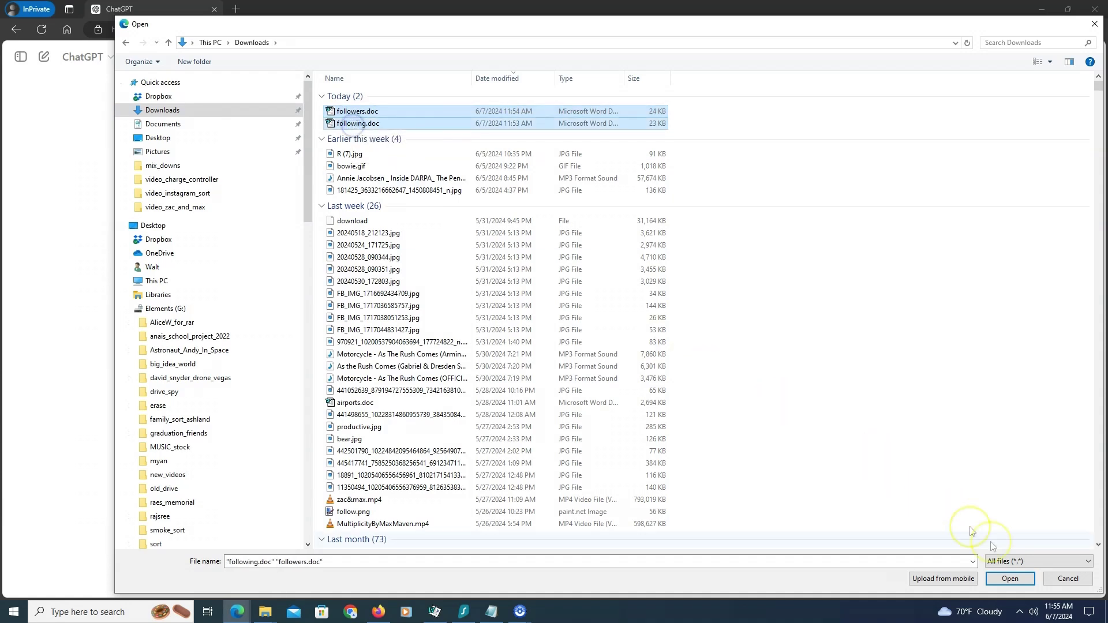
pyautogui.click(1018, 576)
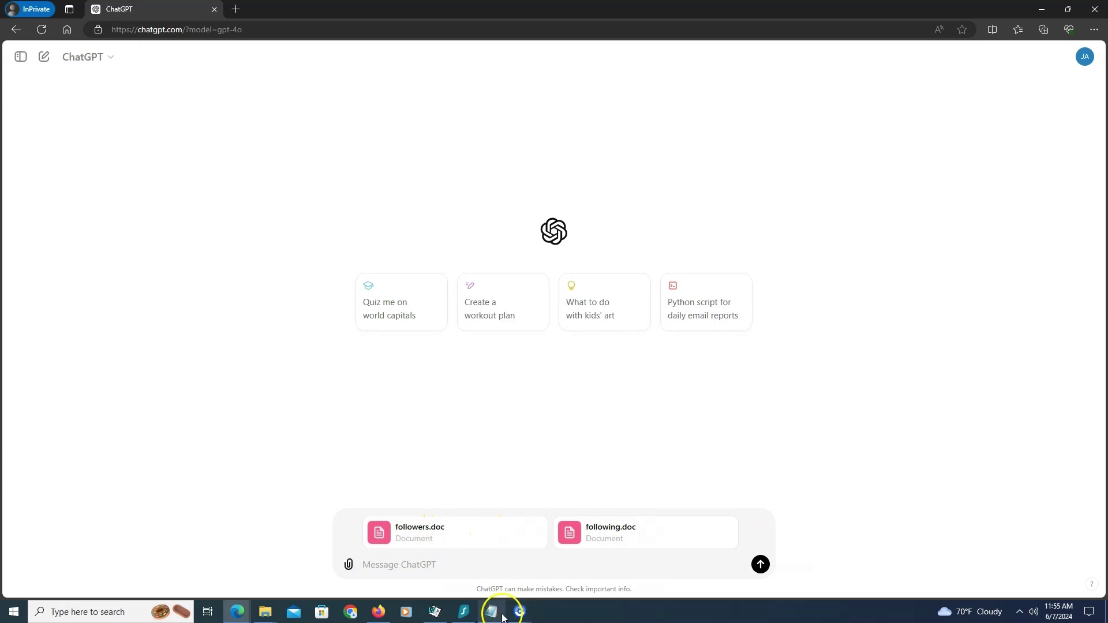
# Paste the prepared comparison prompt from Notepad into ChatGPT and send it with both files
pyautogui.moveTo(499, 618)
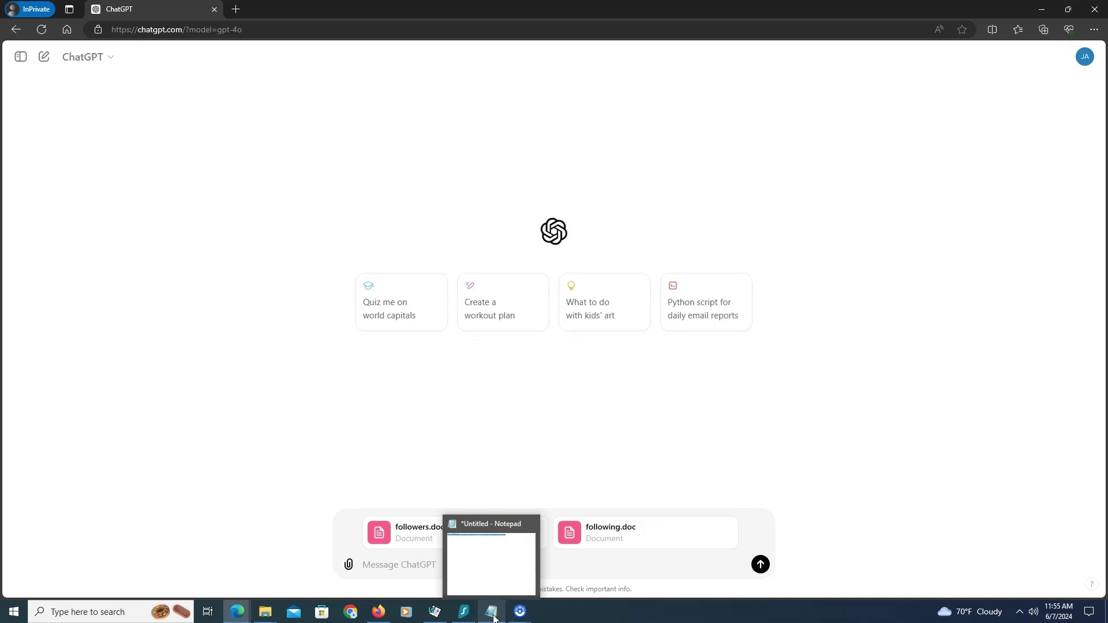
pyautogui.click(492, 613)
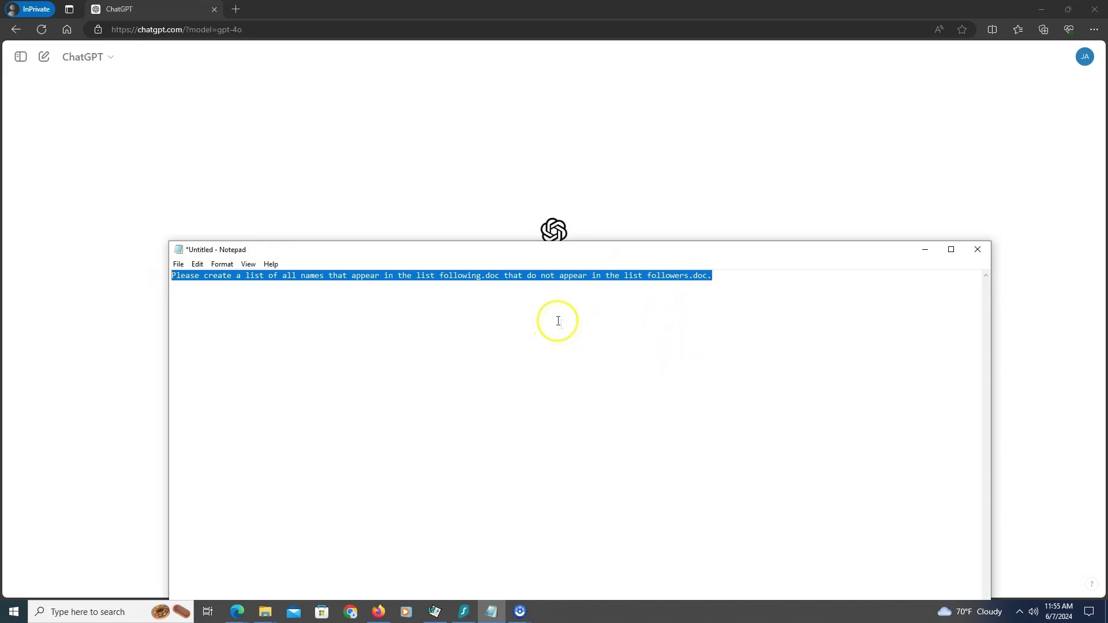
pyautogui.click(726, 126)
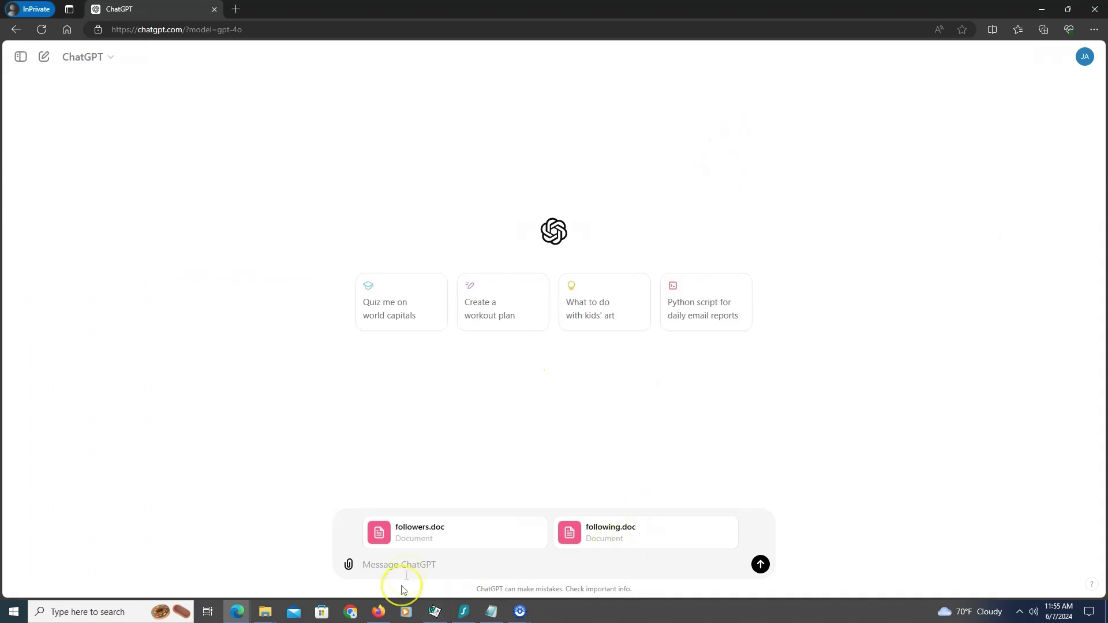
pyautogui.click(427, 567)
pyautogui.write('Please create a list of all names that appear in the list following.doc that do not appear in the list followers.doc.')
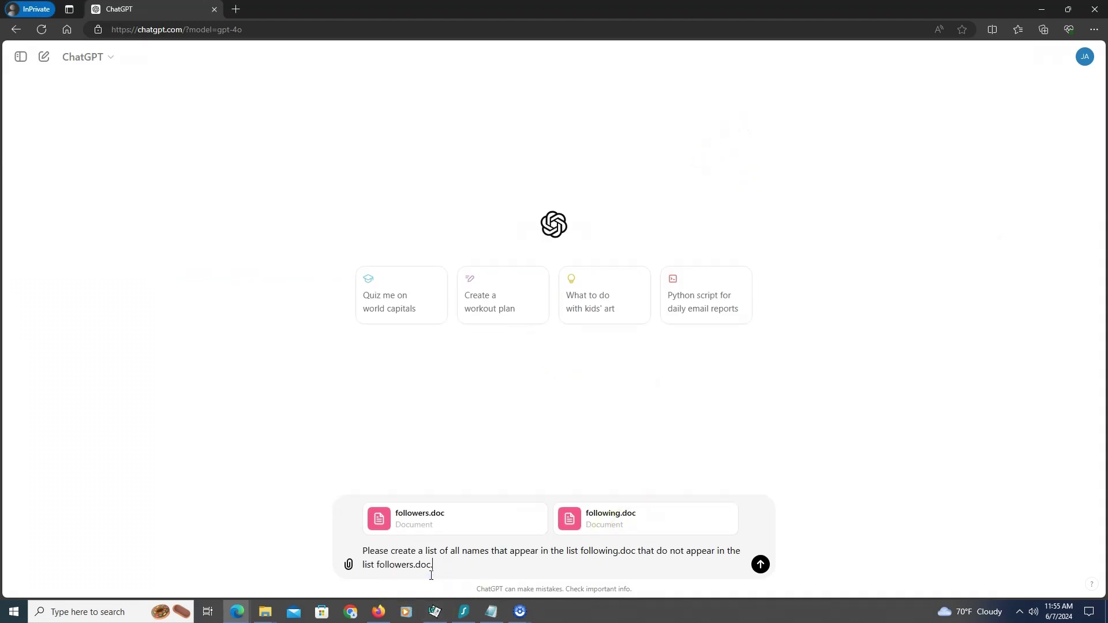
pyautogui.click(761, 565)
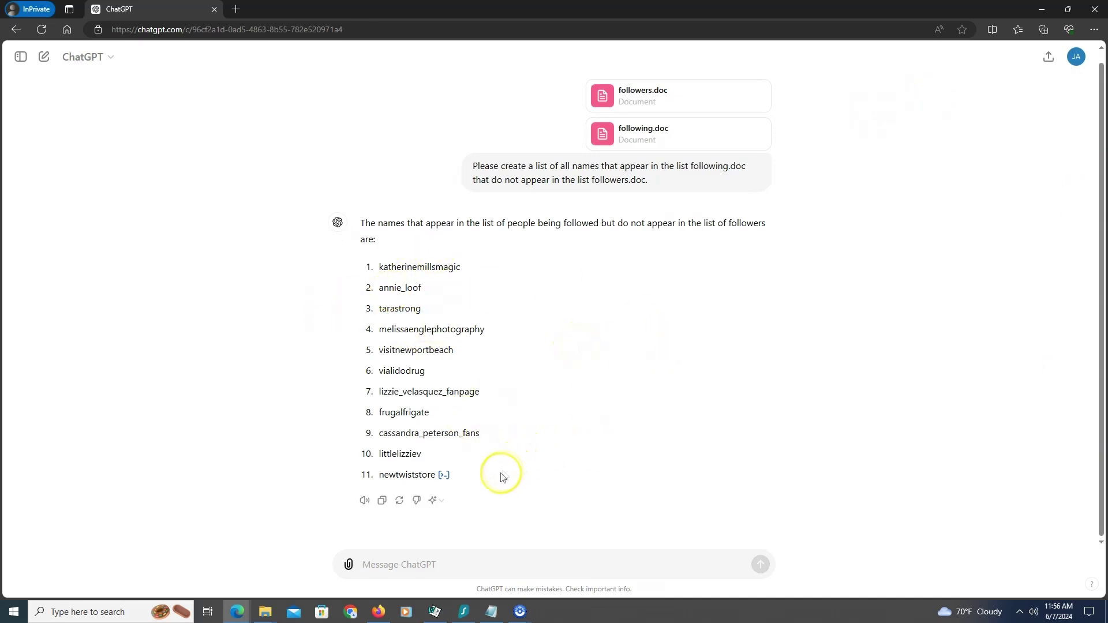
# Select the eleven usernames in ChatGPT's reply of accounts not following back
pyautogui.moveTo(490, 477); pyautogui.dragTo(383, 265)
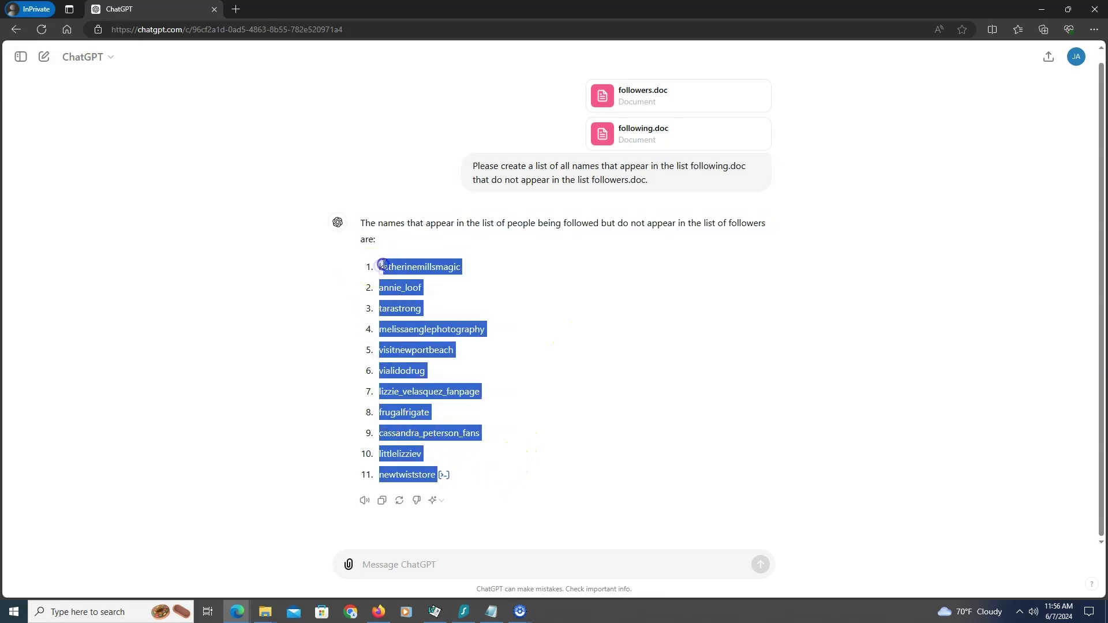
pyautogui.moveTo(476, 469); pyautogui.dragTo(370, 273)
pyautogui.hotkey('ctrl', 'c')
pyautogui.click(436, 613)
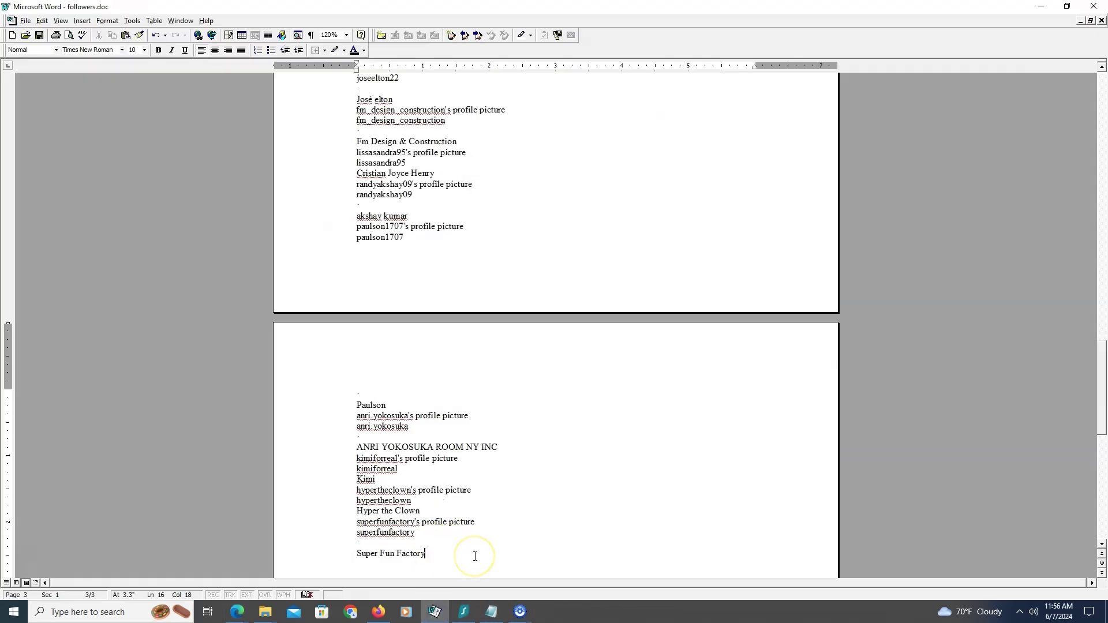
# Replace the contents of followers.doc with the eleven pasted usernames
pyautogui.hotkey('ctrl', 'a')
pyautogui.press('Delete')
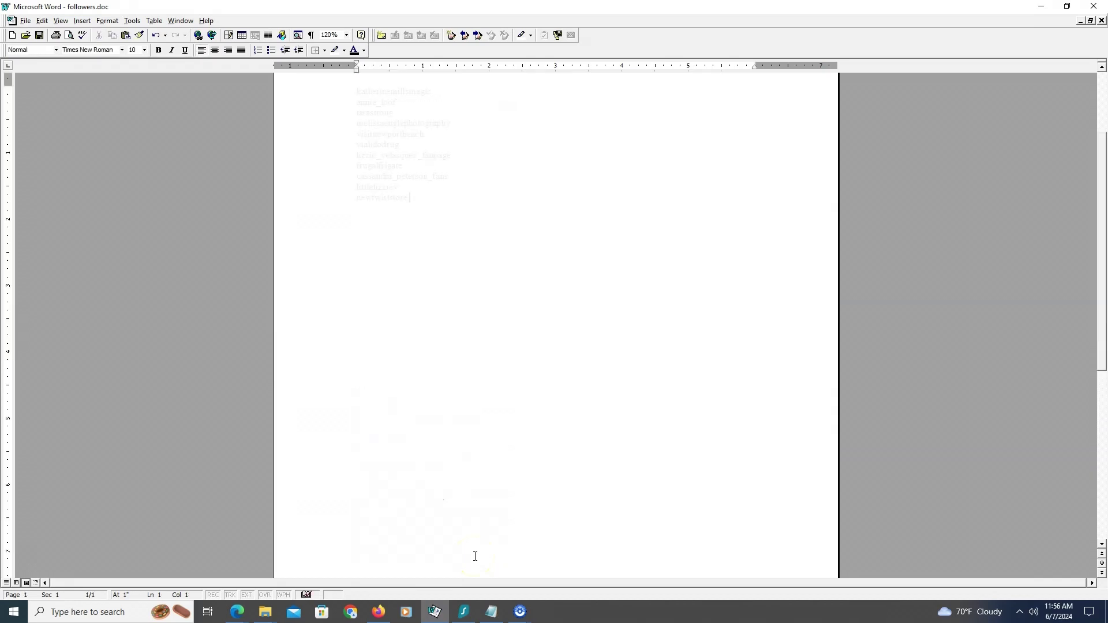
pyautogui.hotkey('ctrl', 'v')
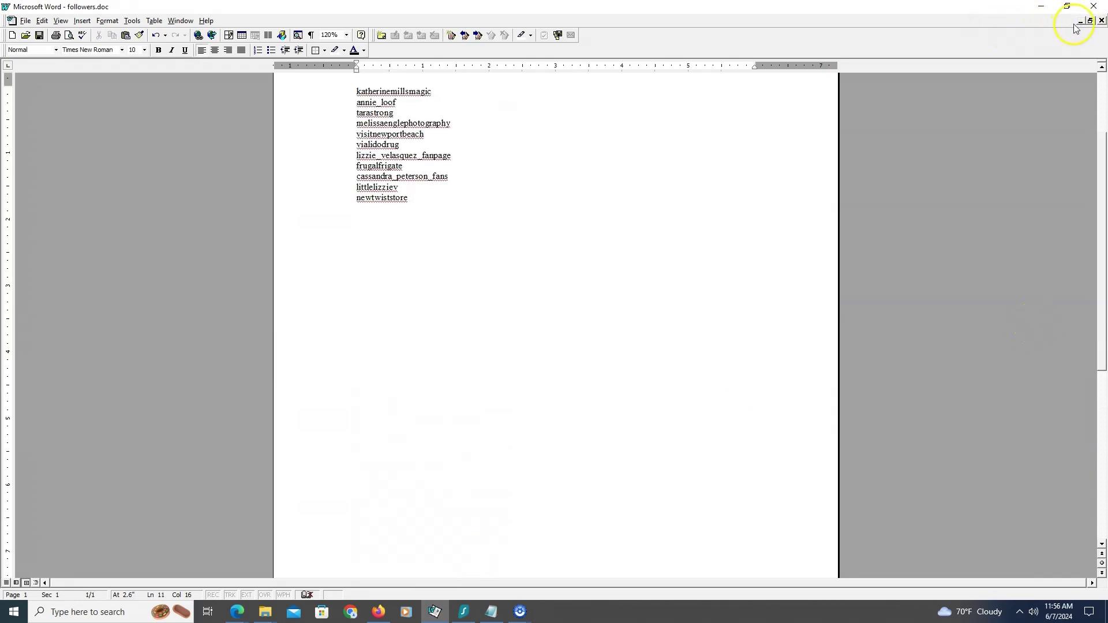
# Shrink the Word window onto the left side of the screen beside Instagram
pyautogui.click(1091, 21)
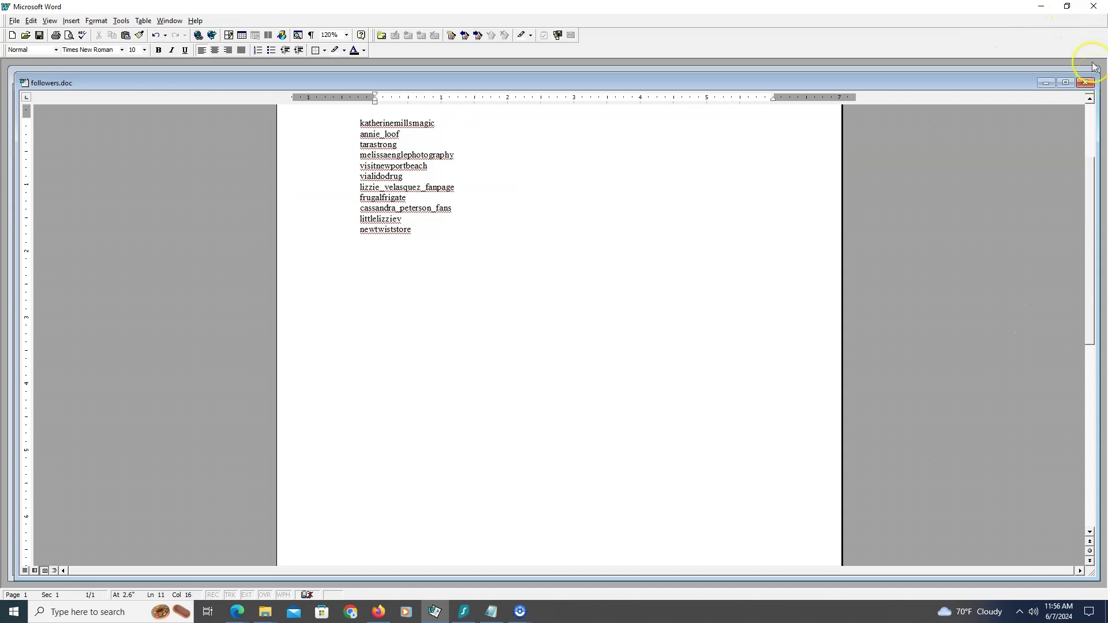
pyautogui.click(1067, 6)
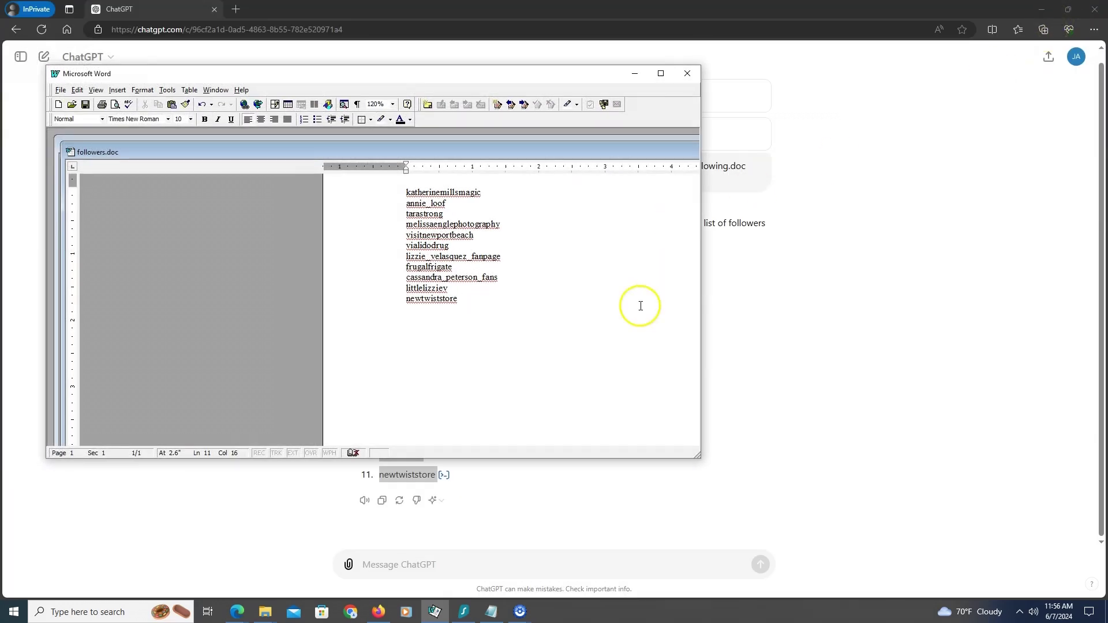
pyautogui.moveTo(531, 75); pyautogui.dragTo(487, 119)
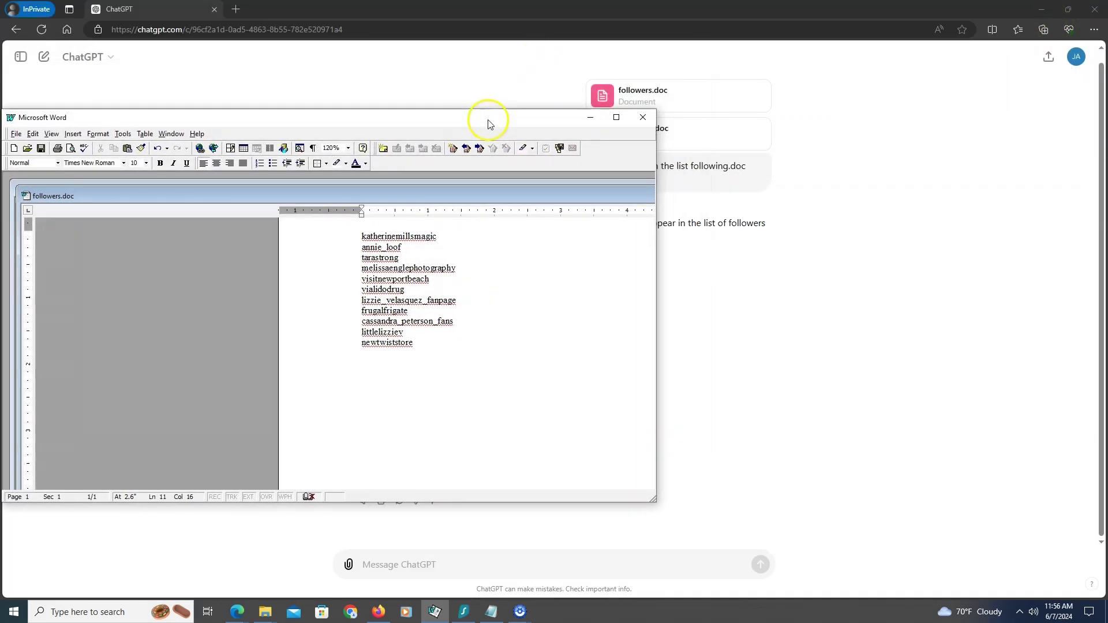
pyautogui.moveTo(235, 613)
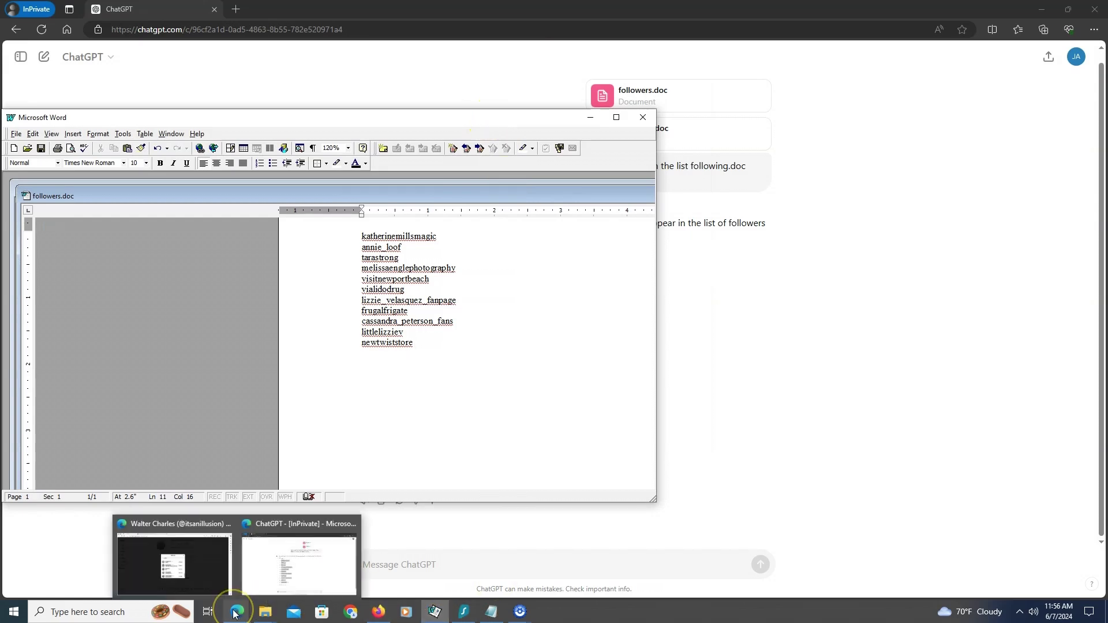
pyautogui.click(162, 523)
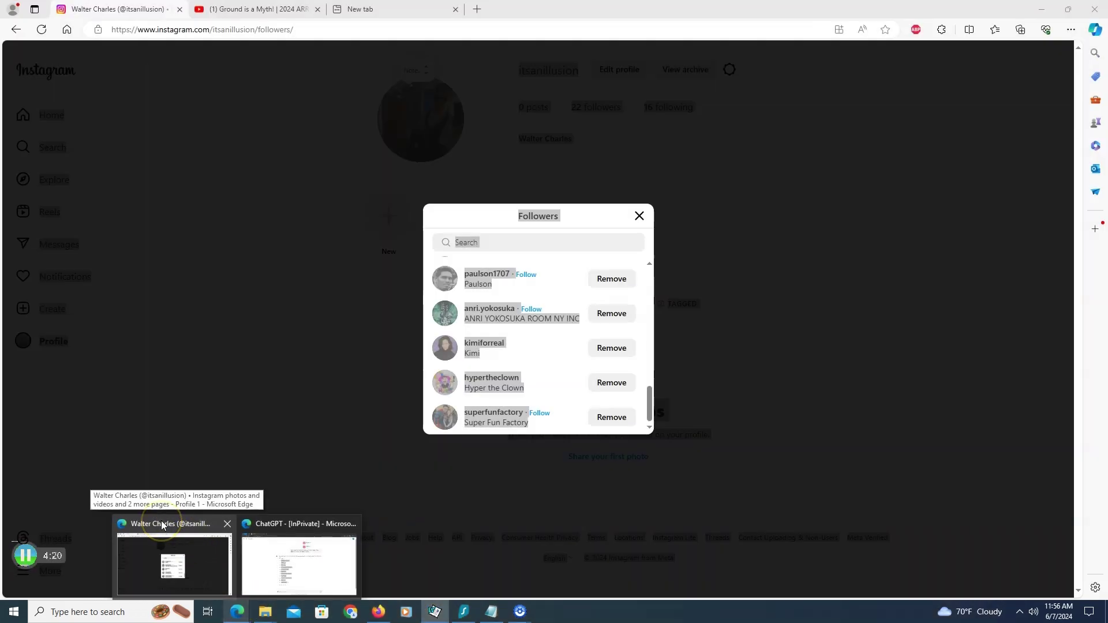
# Close the followers list and shrink the Instagram window to sit beside the Word list
pyautogui.click(640, 216)
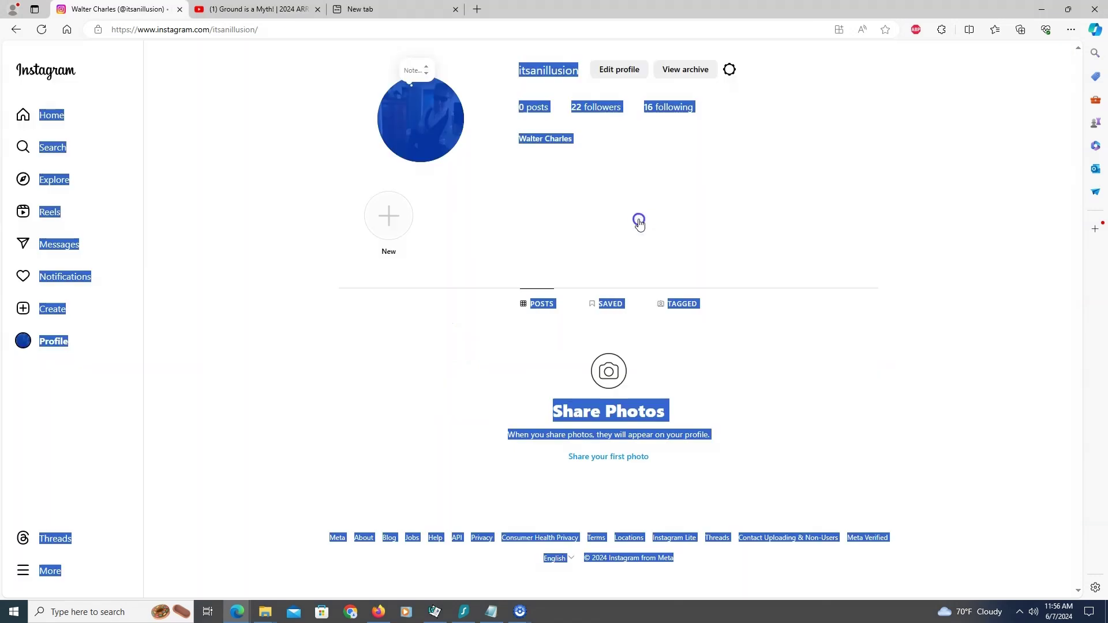
pyautogui.click(704, 241)
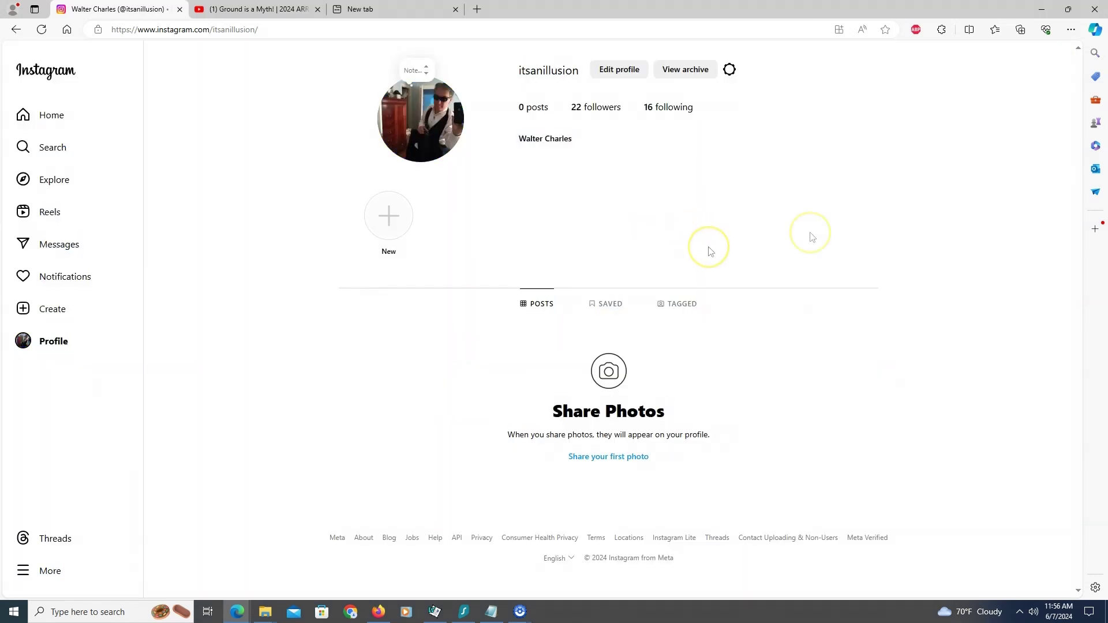
pyautogui.click(1067, 9)
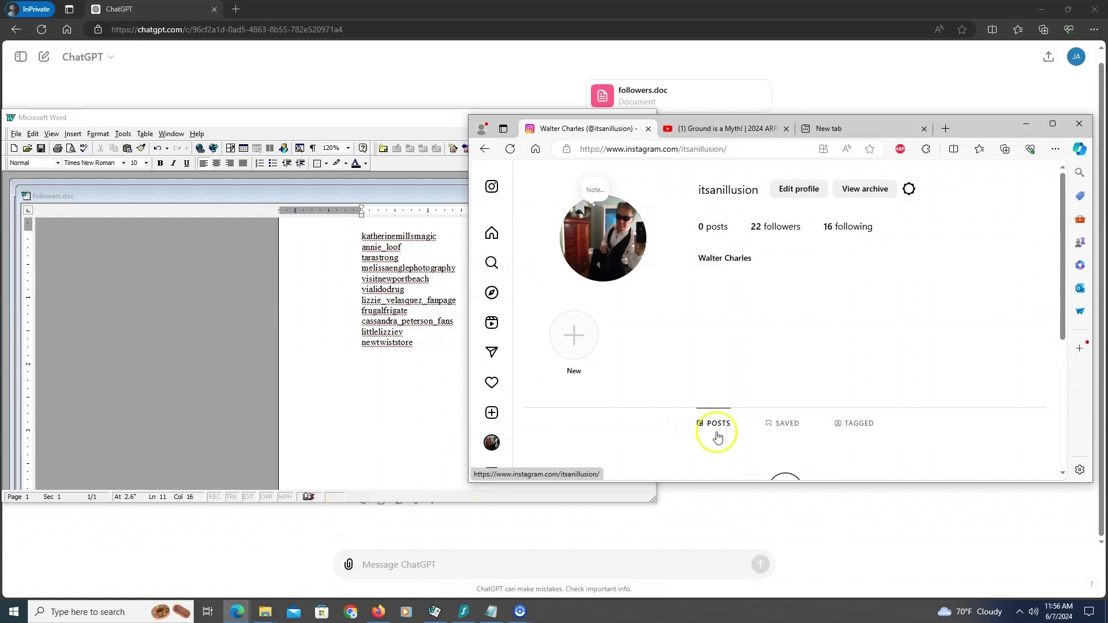
# Search the following list for 'kat', cancel unfollowing the matching account, and maximize Instagram again
pyautogui.click(854, 227)
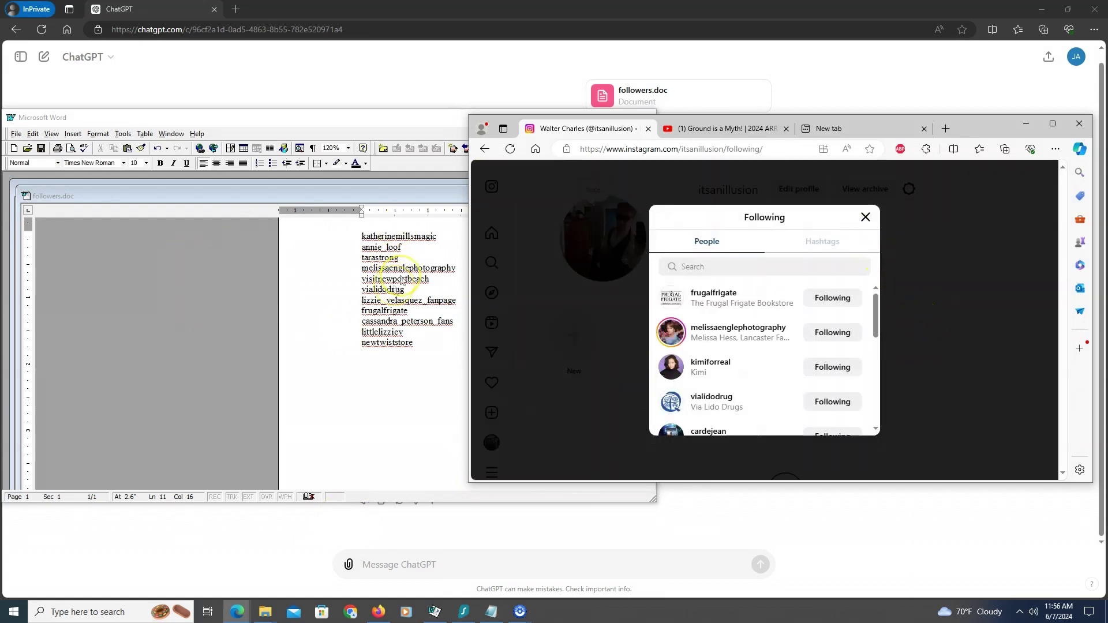
pyautogui.click(730, 268)
pyautogui.write('kat')
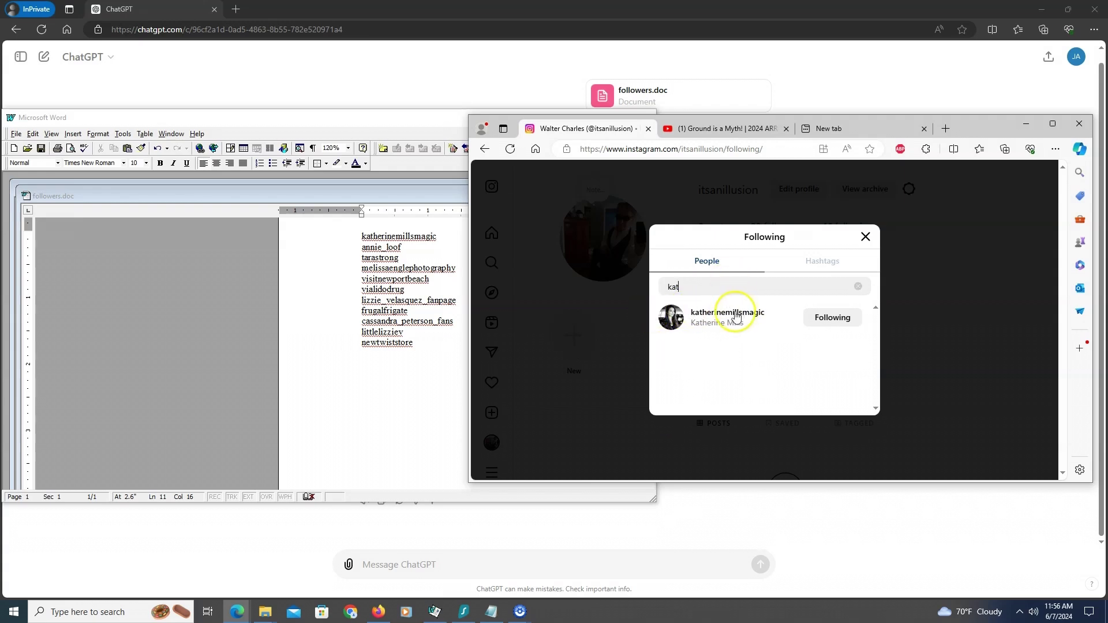
pyautogui.moveTo(733, 315)
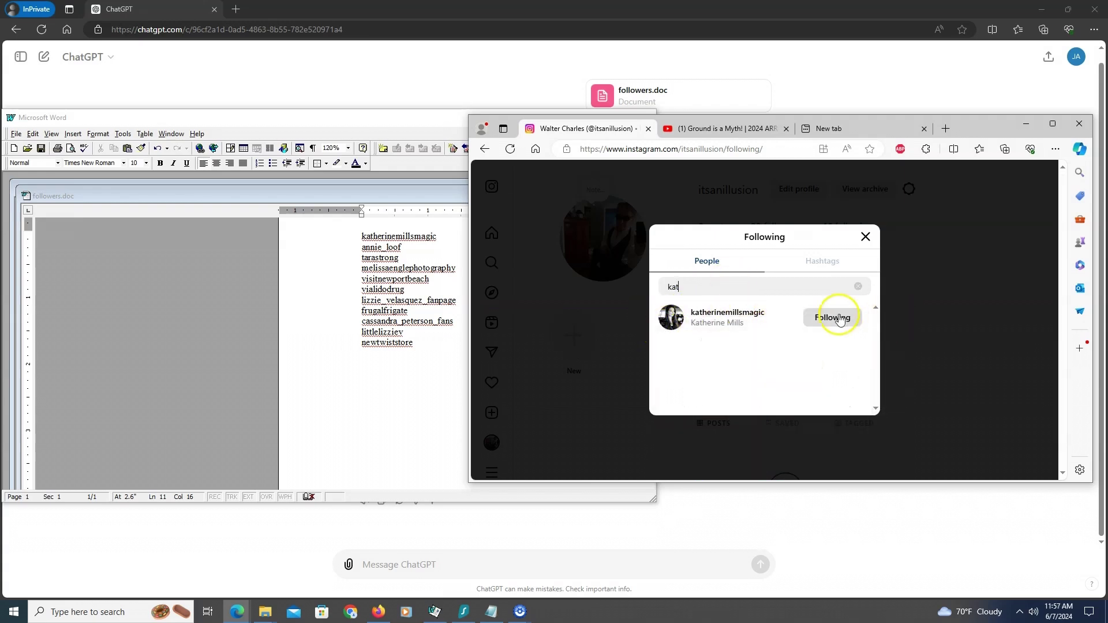
pyautogui.click(840, 319)
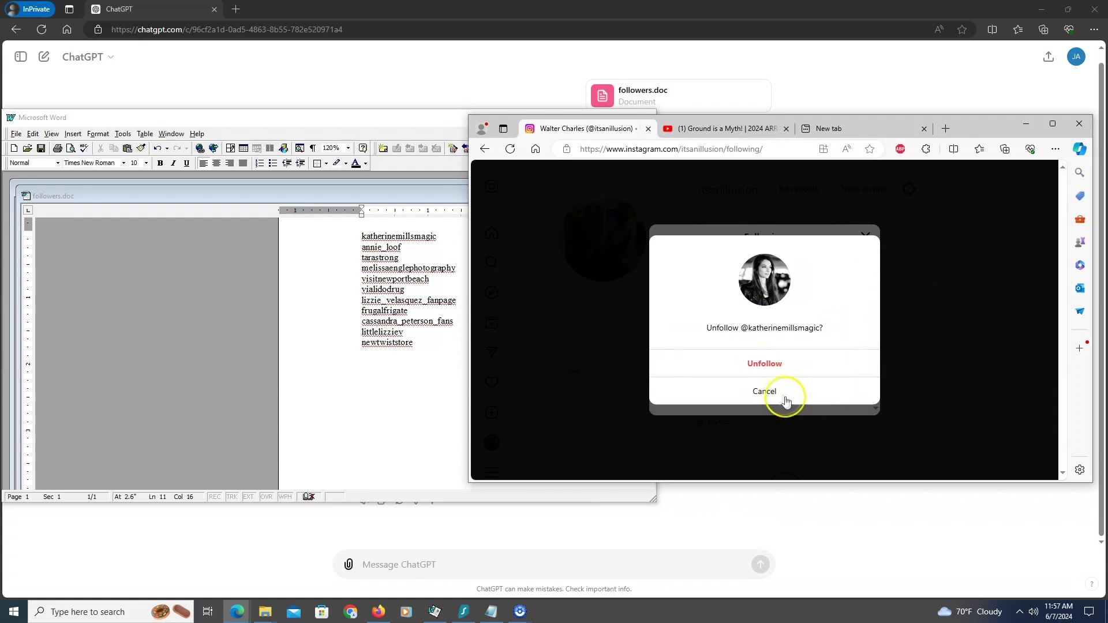
pyautogui.click(765, 391)
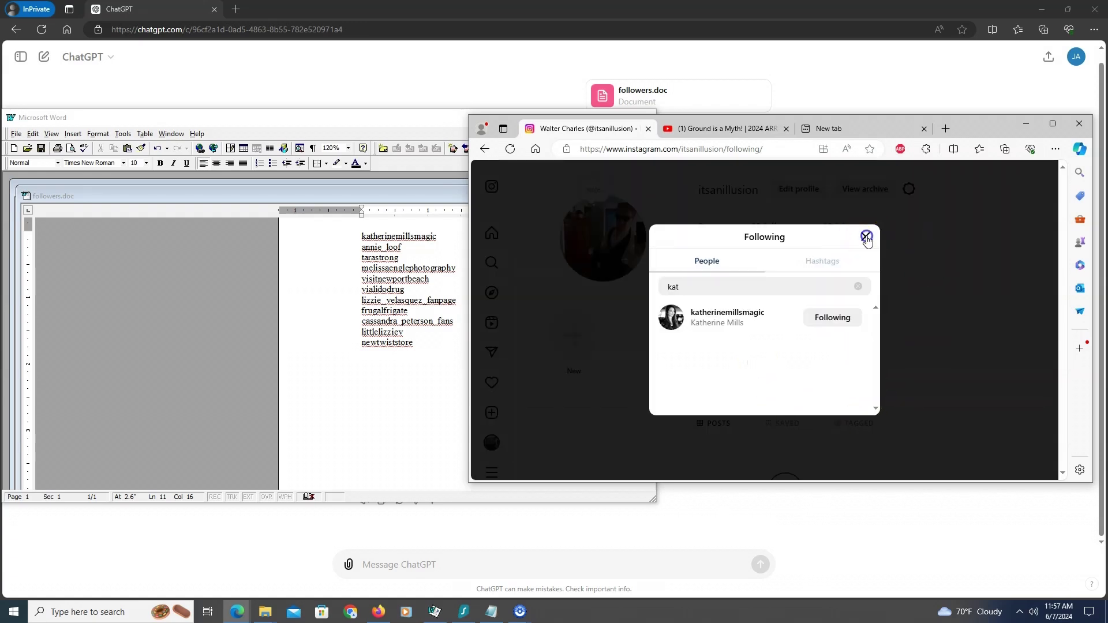
pyautogui.click(860, 244)
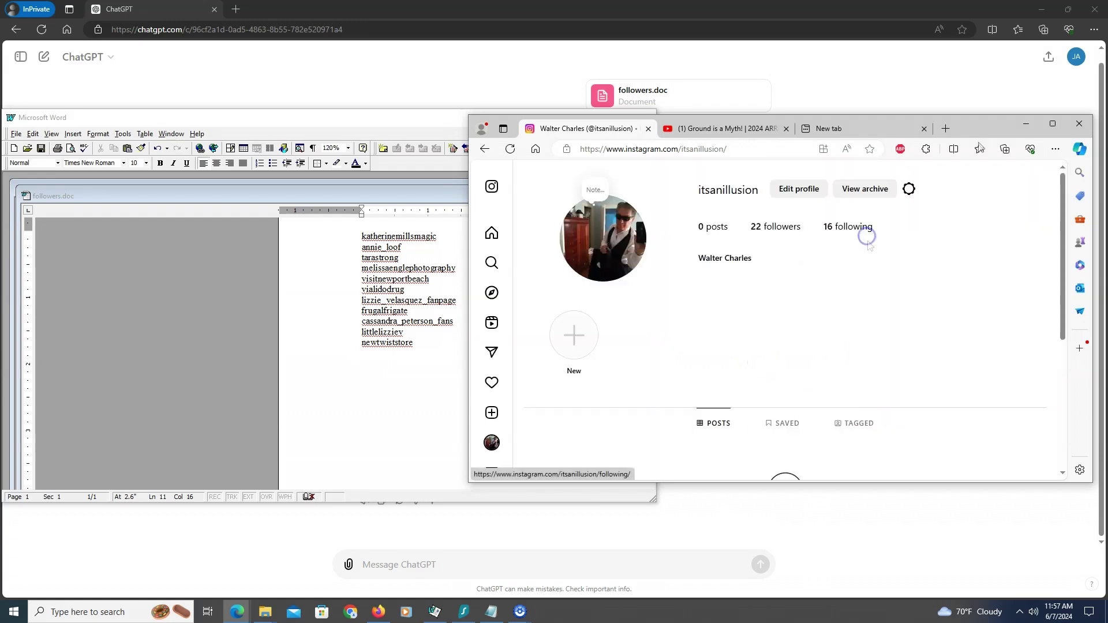
pyautogui.click(1051, 126)
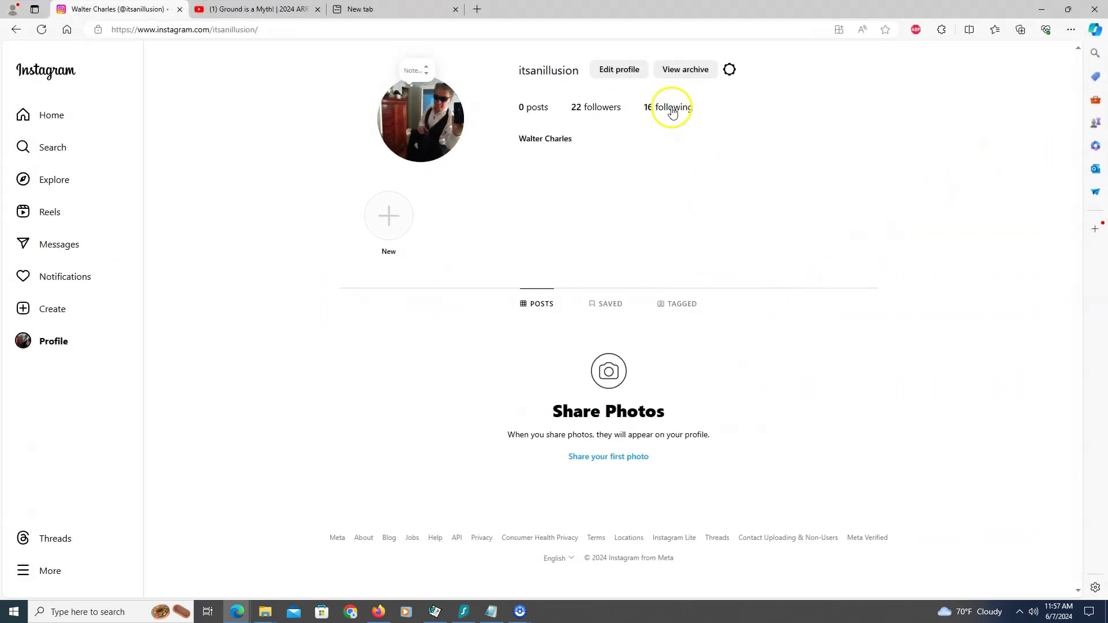